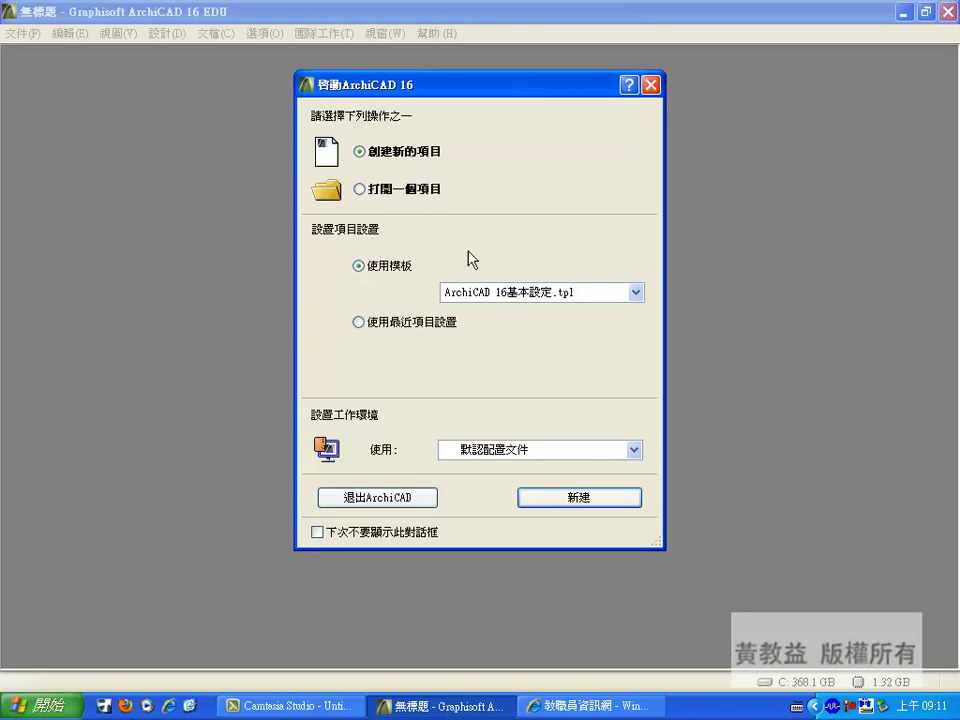
- Create a new project from the ArchiCAD 16基本設定.tpl template and dismiss the customer experience programme invitation
{"action": "left_click", "coordinate": [405, 191]}
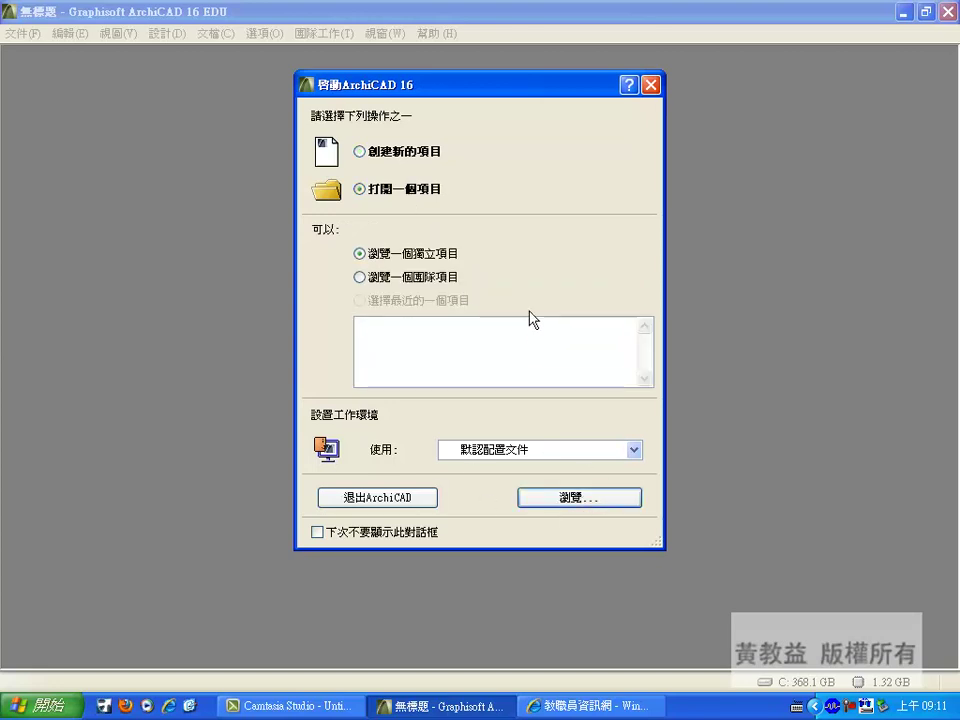
{"action": "left_click", "coordinate": [387, 156]}
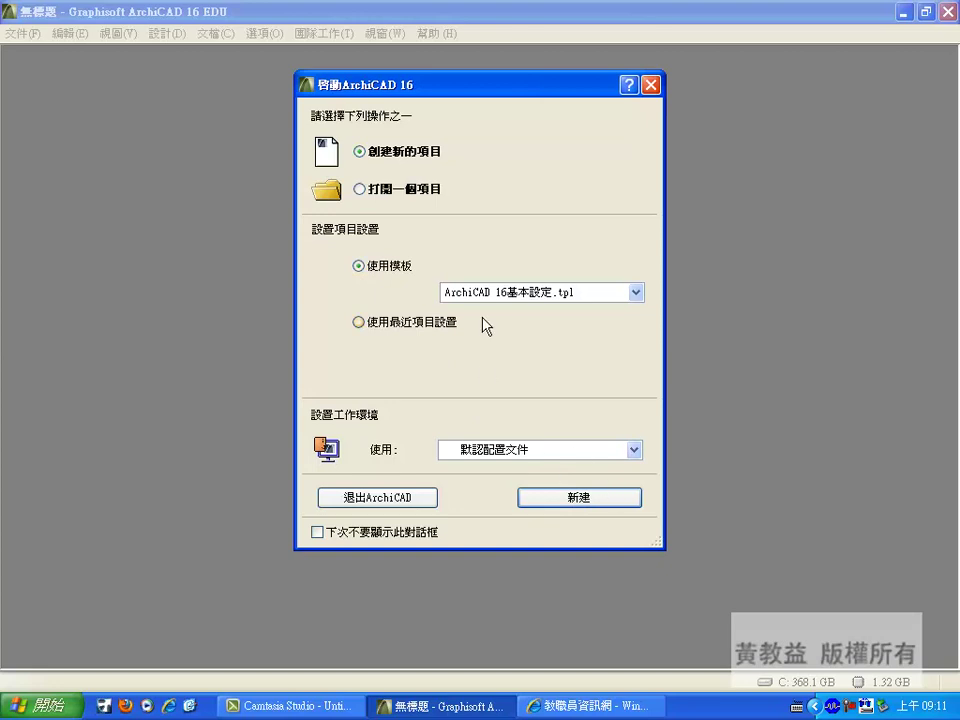
{"action": "left_click", "coordinate": [527, 293]}
{"action": "left_click", "coordinate": [393, 268]}
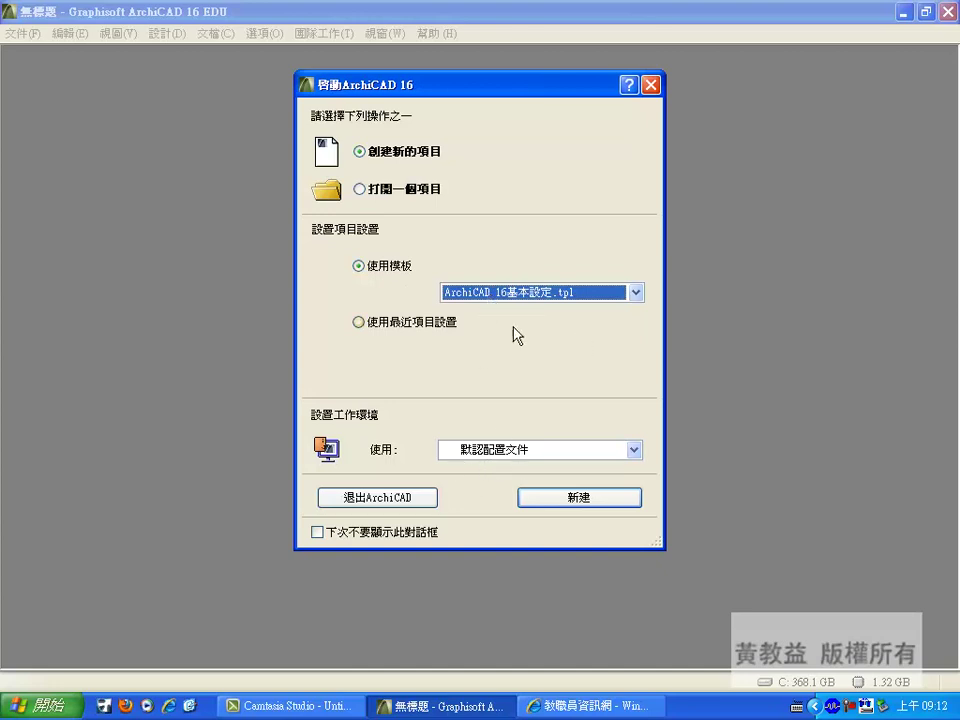
{"action": "left_click", "coordinate": [604, 500]}
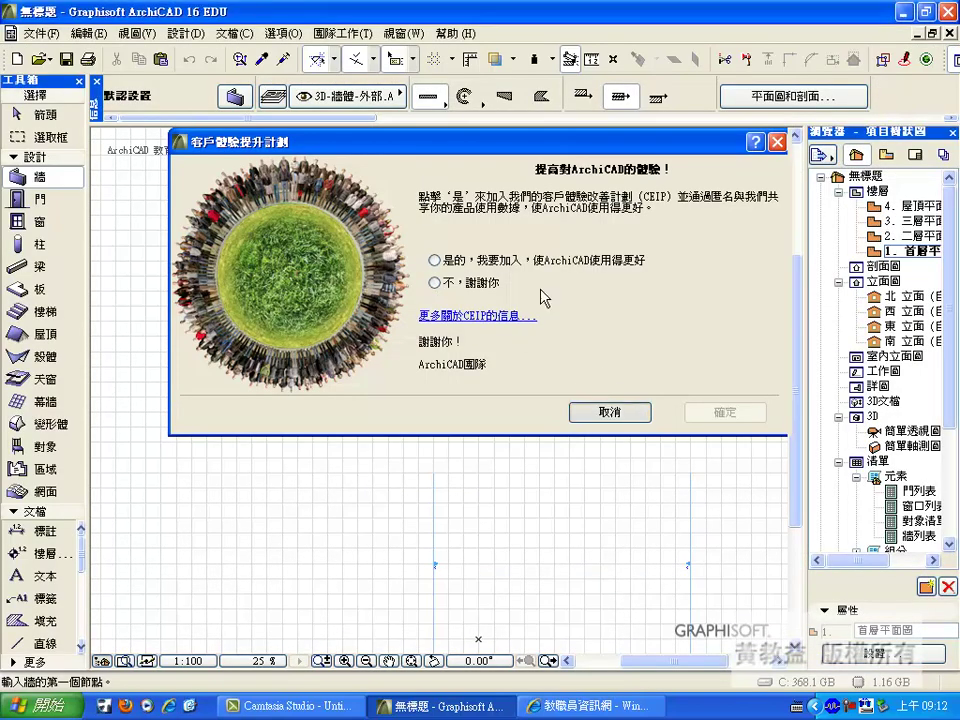
{"action": "left_click", "coordinate": [606, 411]}
- Display the coordinates (坐標) palette and the control box (控制框) palette
{"action": "left_click", "coordinate": [402, 34]}
{"action": "mouse_move", "coordinate": [476, 164]}
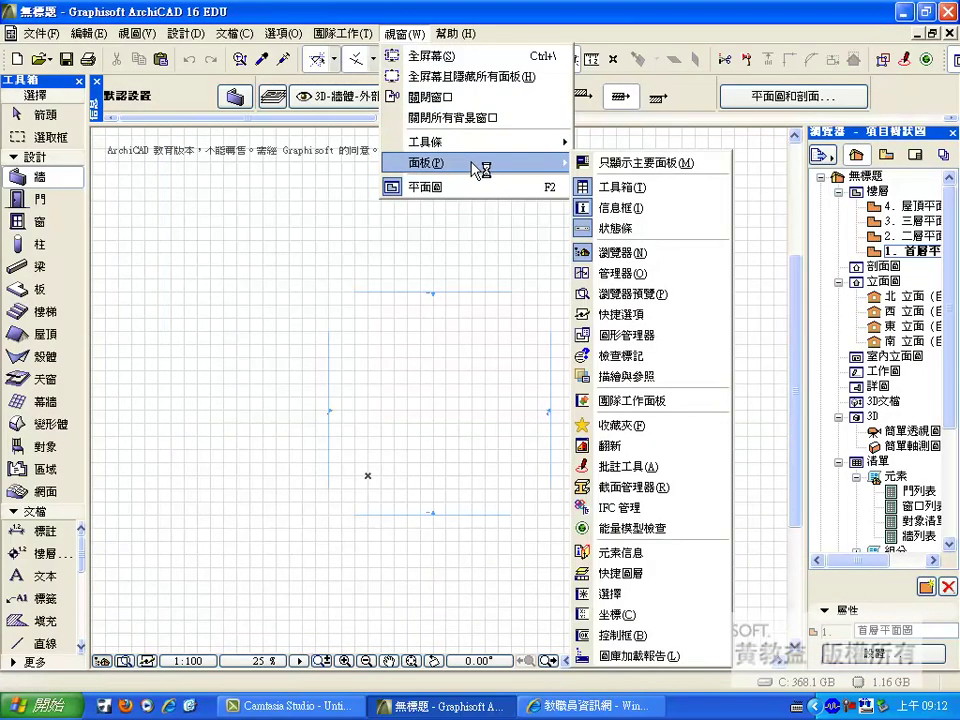
{"action": "left_click", "coordinate": [658, 626]}
{"action": "left_click", "coordinate": [404, 34]}
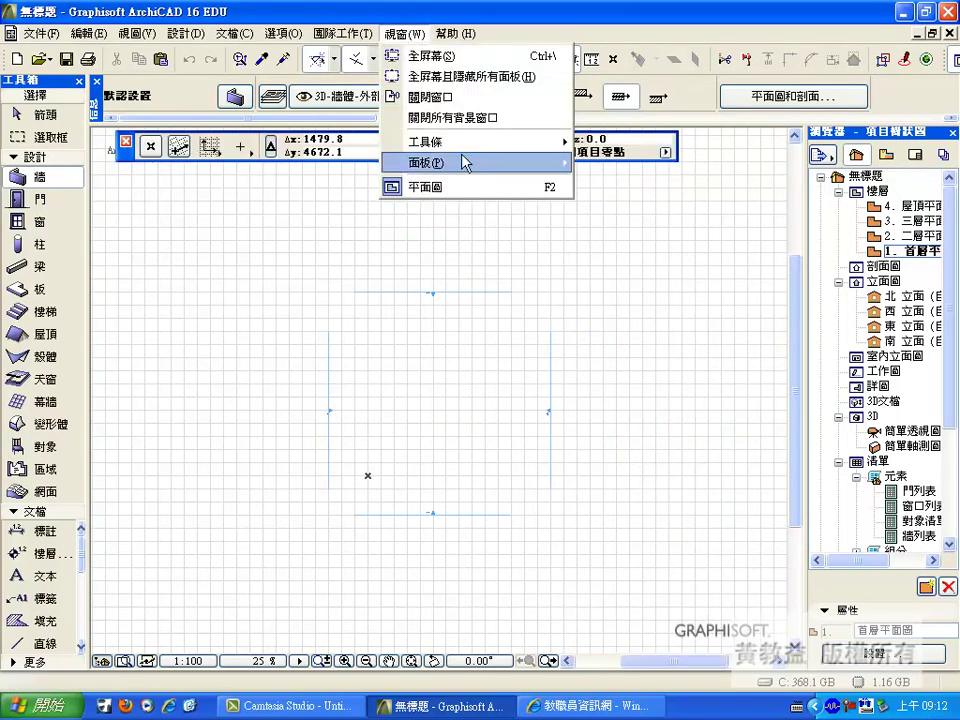
{"action": "mouse_move", "coordinate": [540, 164]}
{"action": "left_click", "coordinate": [662, 634]}
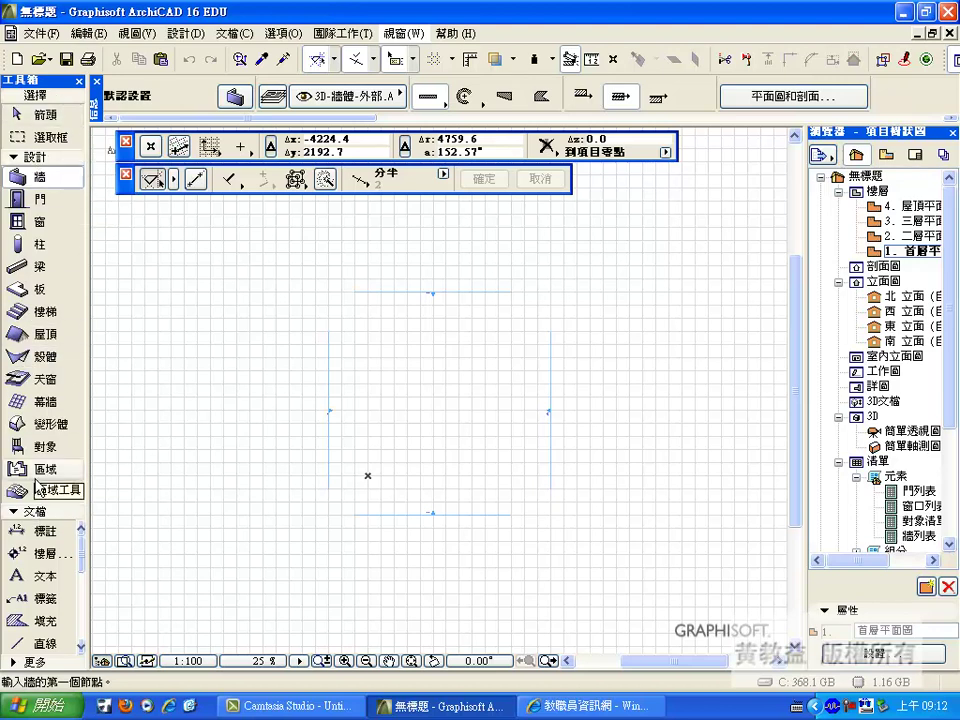
- Look through the toolbox's 設計, 文檔 and 更多 tool groups, then activate the Door tool to view its default settings
{"action": "left_click", "coordinate": [28, 157]}
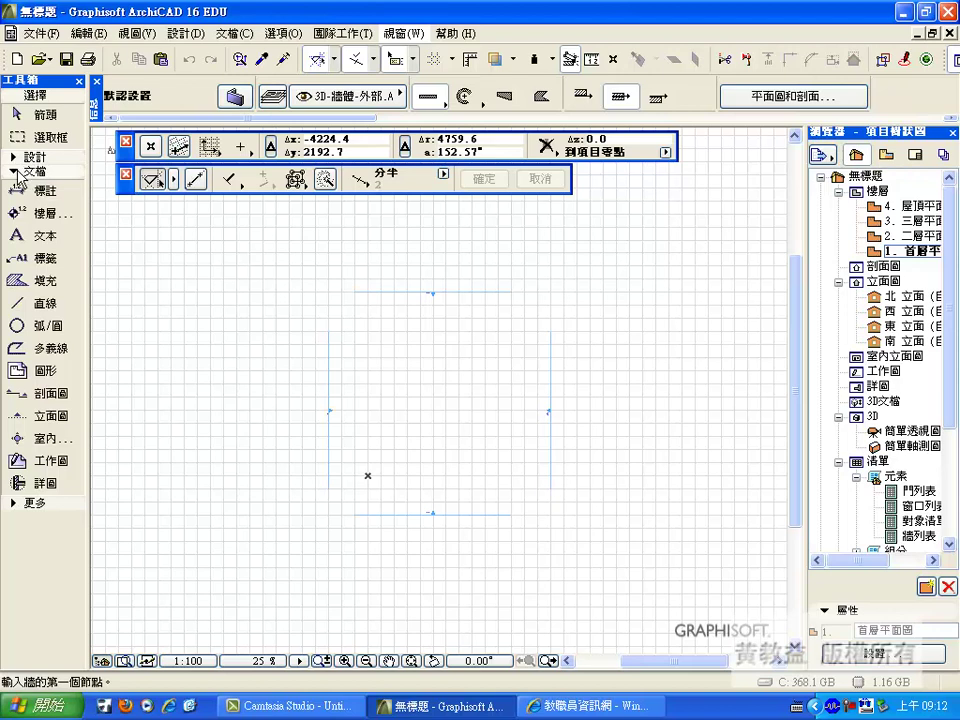
{"action": "left_click", "coordinate": [18, 174]}
{"action": "left_click", "coordinate": [18, 185]}
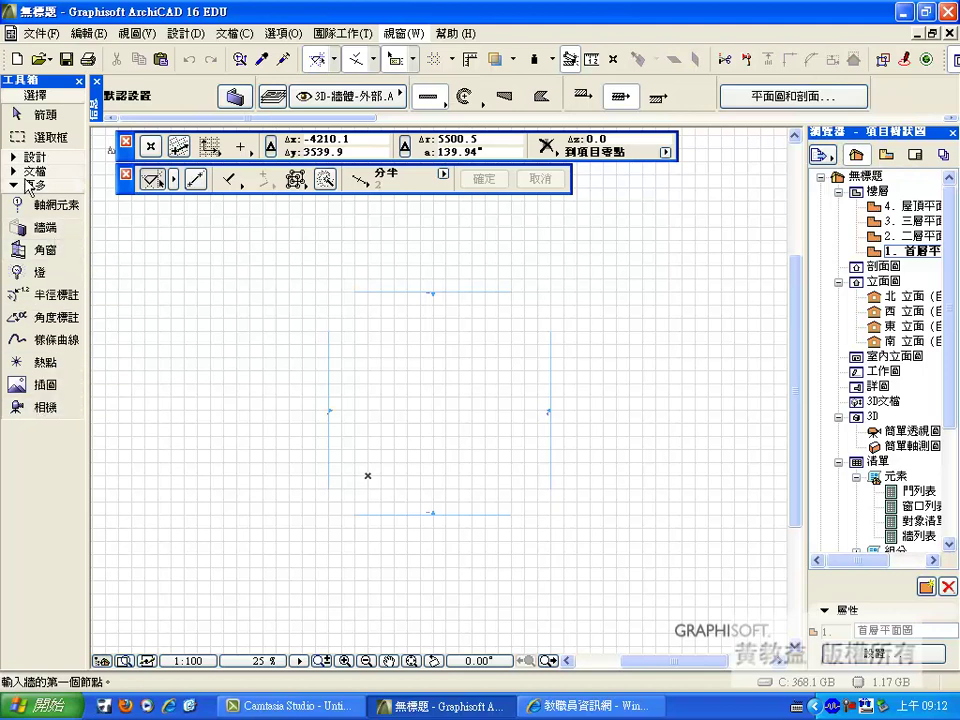
{"action": "left_click", "coordinate": [14, 185]}
{"action": "left_click", "coordinate": [14, 171]}
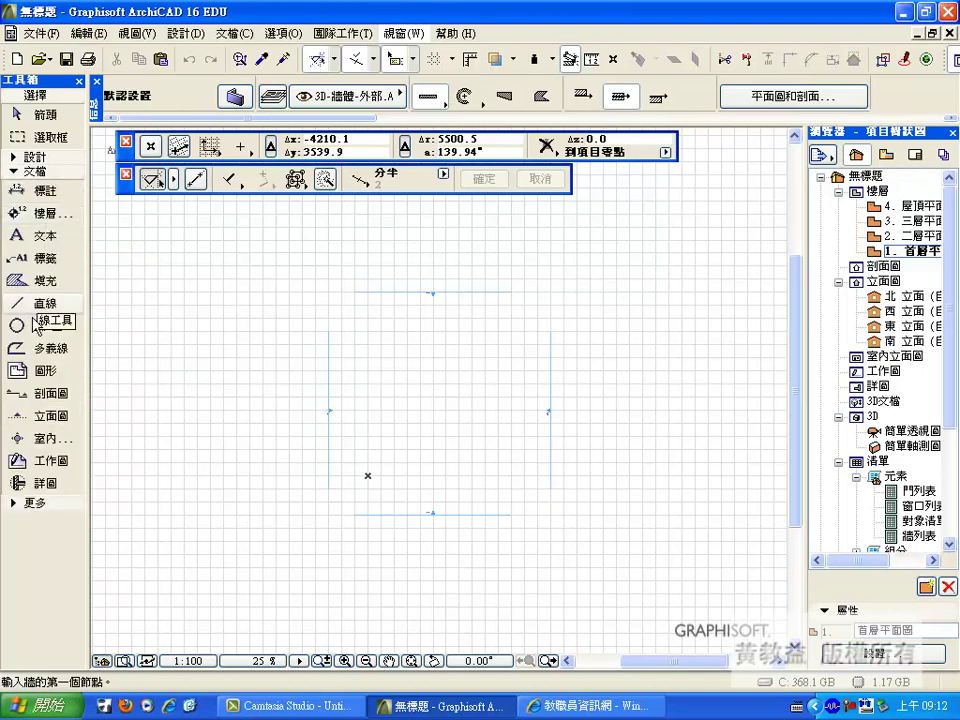
{"action": "left_click", "coordinate": [14, 171]}
{"action": "left_click", "coordinate": [14, 157]}
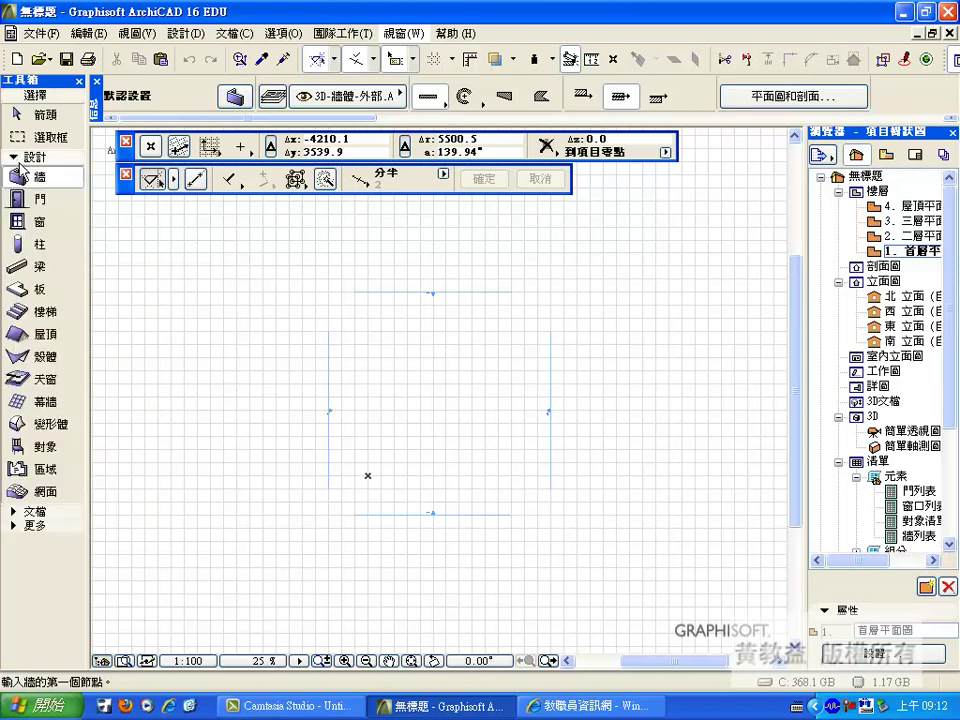
{"action": "left_click", "coordinate": [14, 157]}
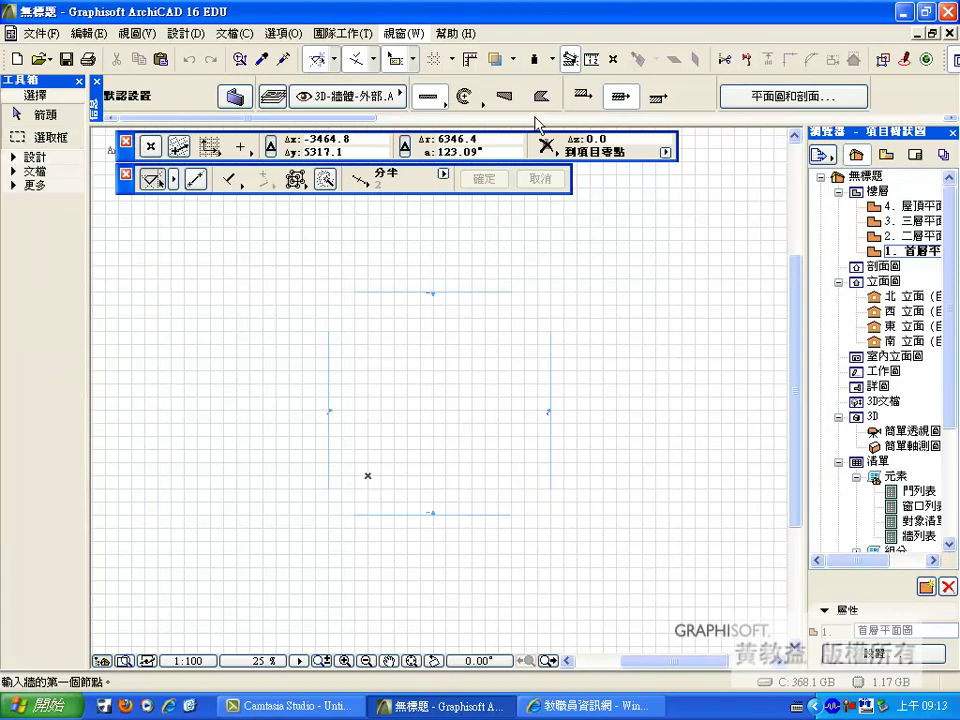
{"action": "left_click", "coordinate": [14, 157]}
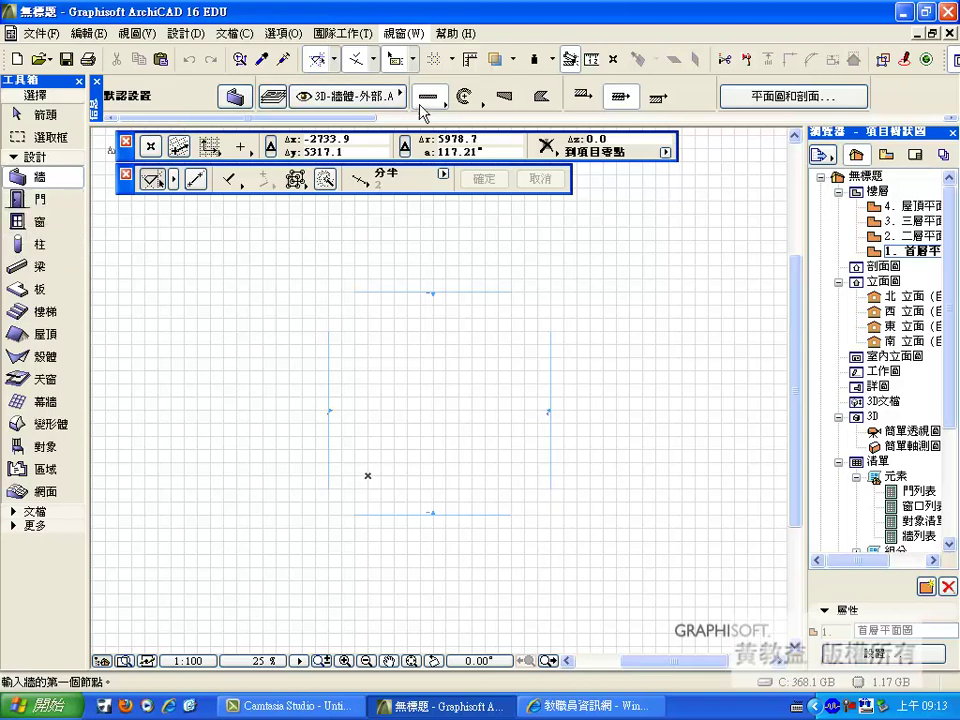
{"action": "left_click", "coordinate": [38, 199]}
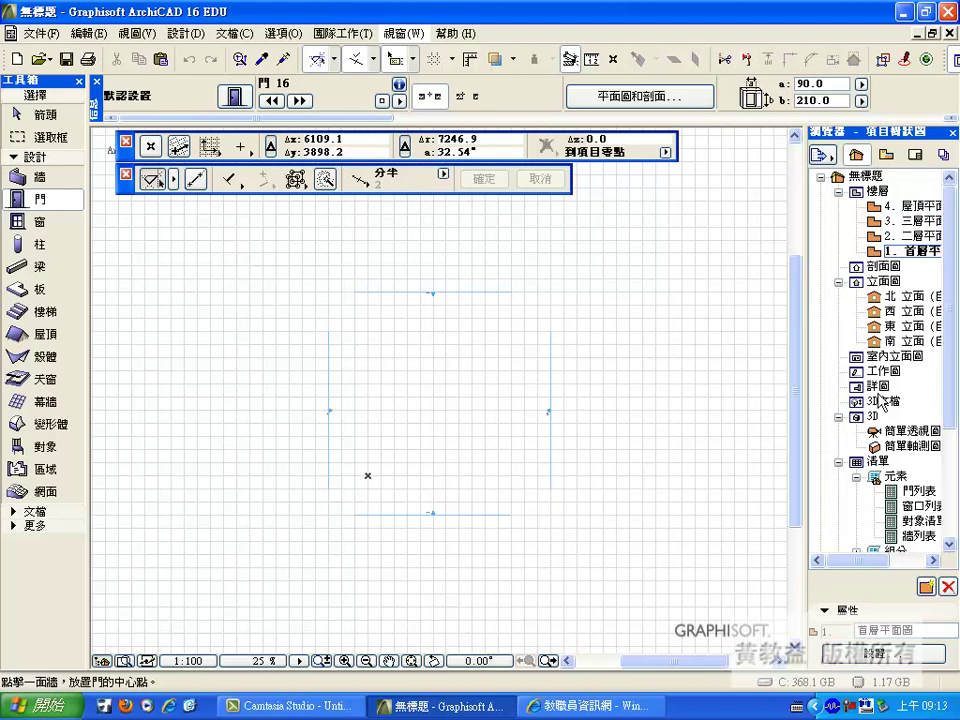
- Look through the navigator's view map, layout book and publisher sets, ending on the project map
{"action": "left_click", "coordinate": [886, 156]}
{"action": "left_click", "coordinate": [914, 155]}
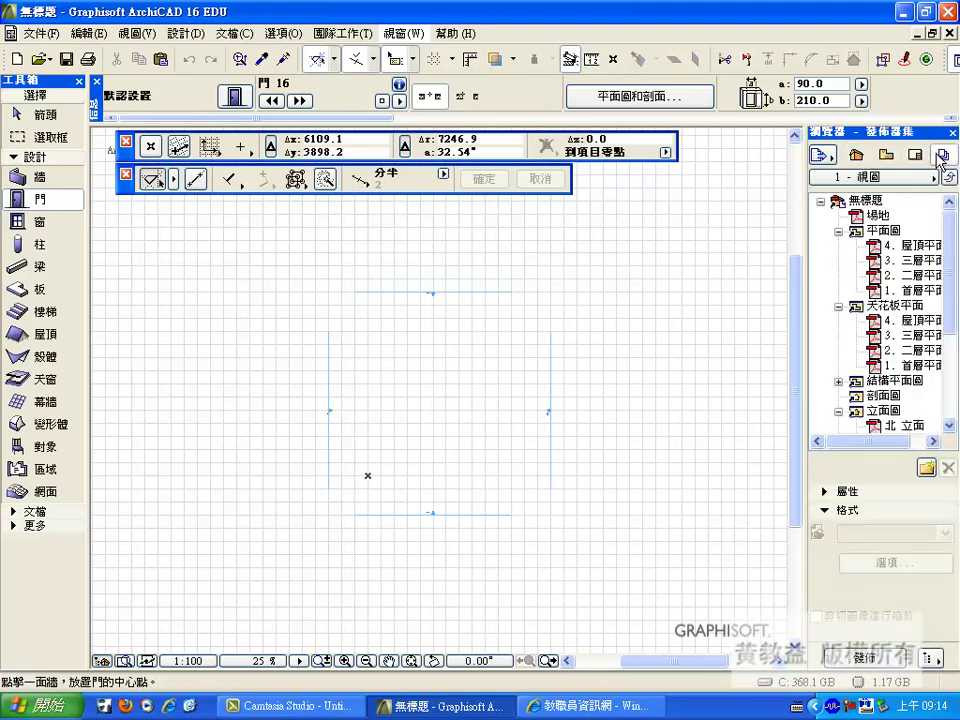
{"action": "left_click", "coordinate": [855, 157]}
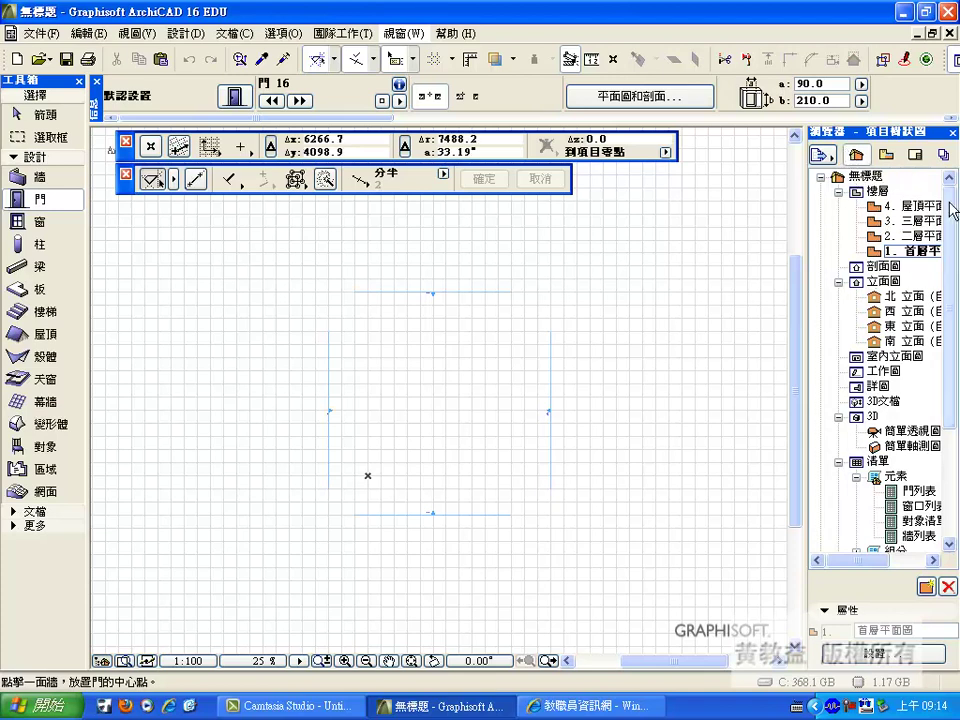
{"action": "left_click", "coordinate": [886, 156]}
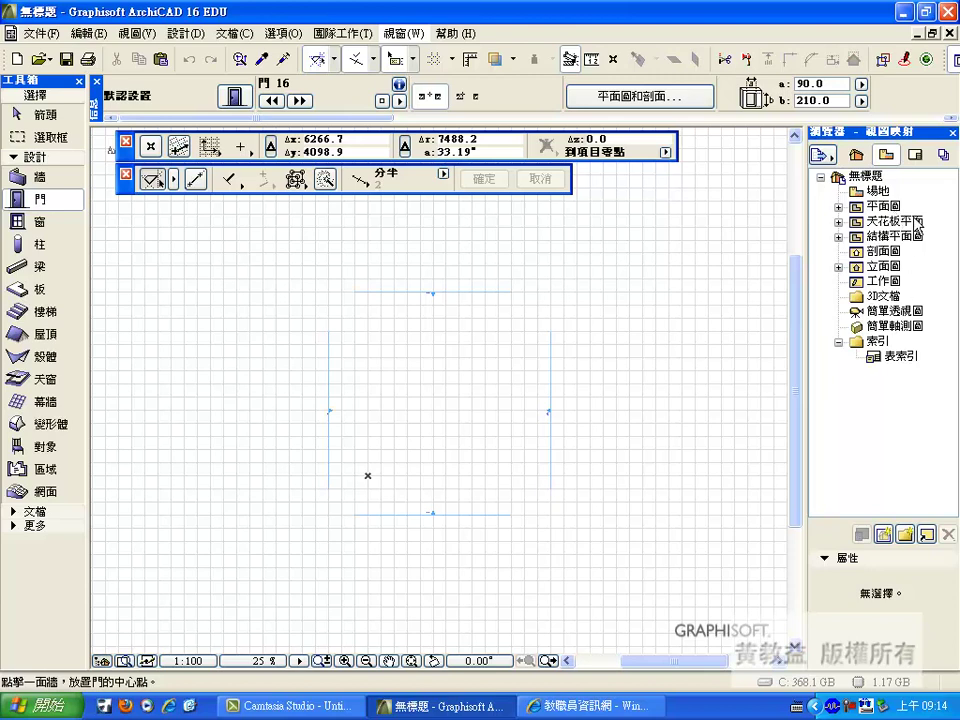
{"action": "left_click", "coordinate": [914, 154]}
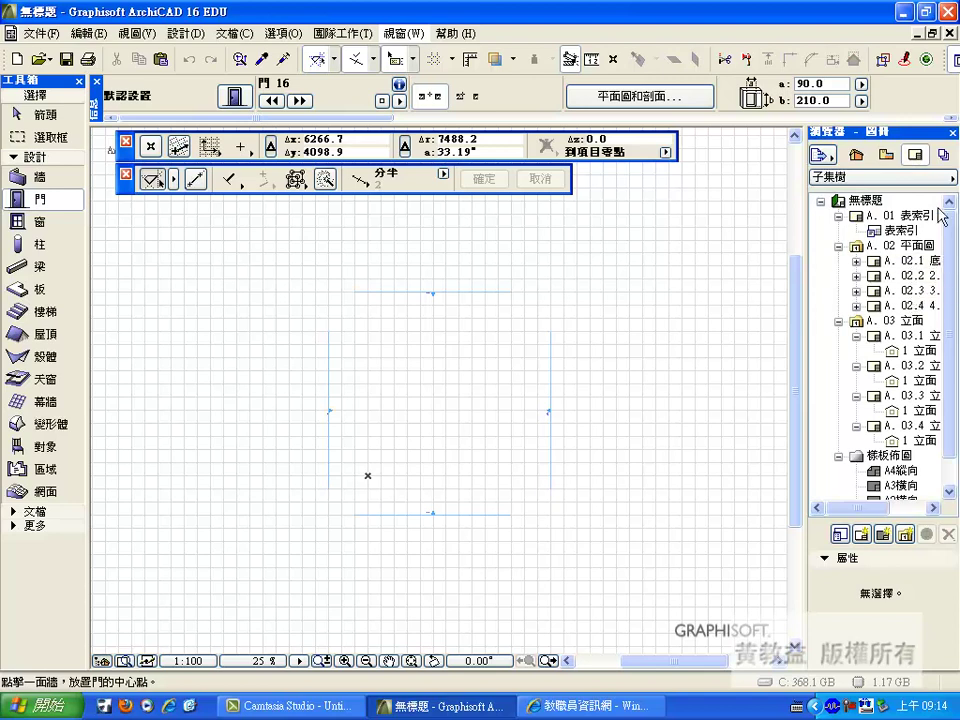
{"action": "left_click", "coordinate": [942, 154]}
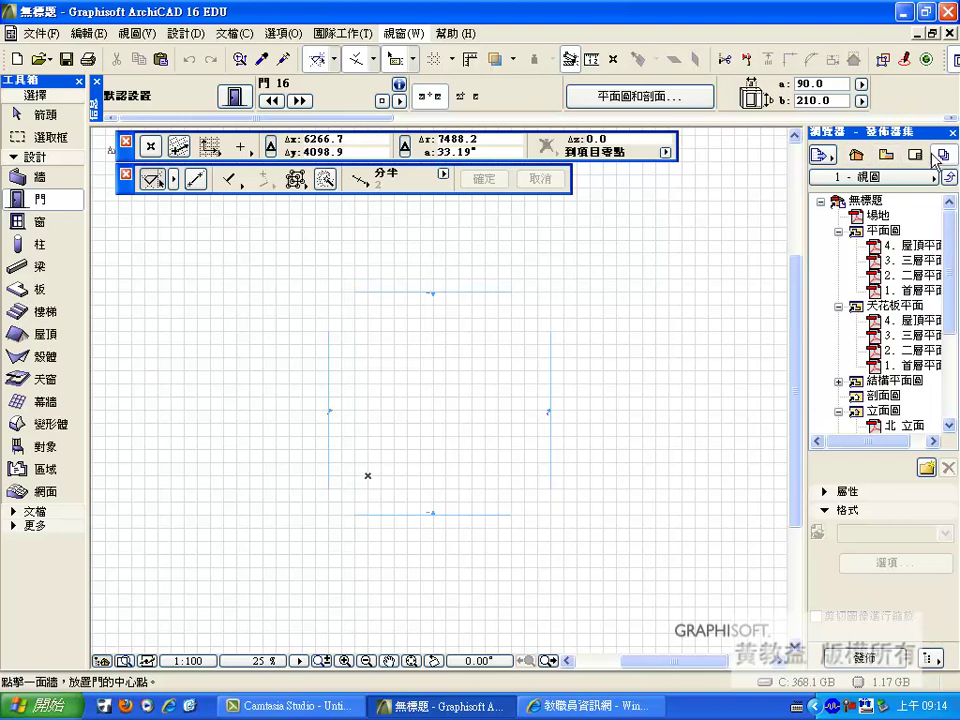
{"action": "left_click", "coordinate": [855, 155]}
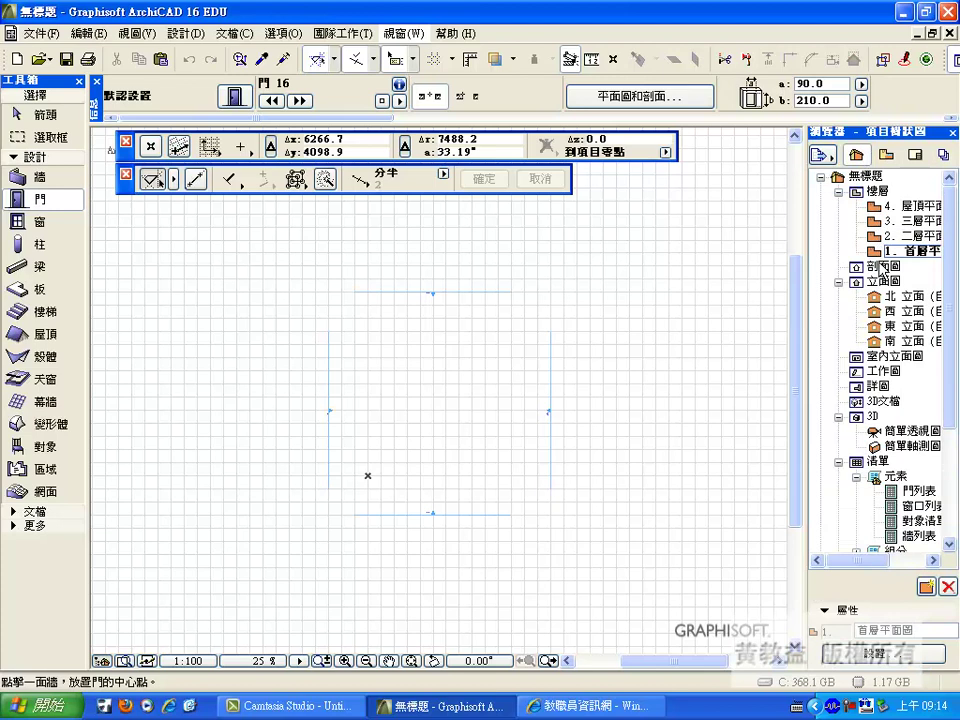
- Compare the navigator's project map with its view map and layout book, ending back on the project map
{"action": "left_click", "coordinate": [889, 158]}
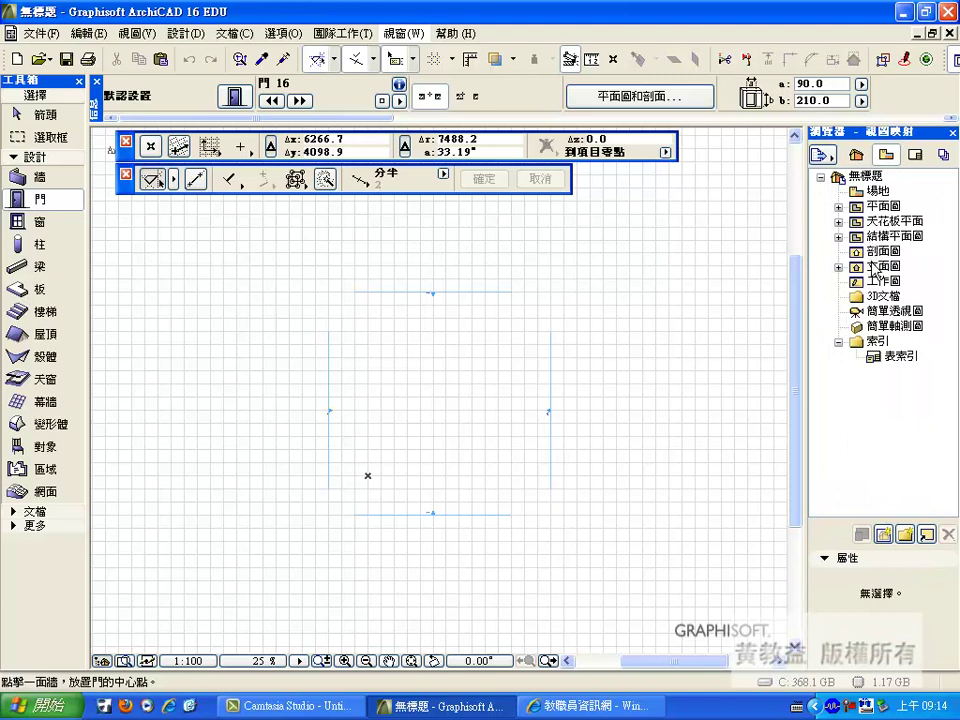
{"action": "left_click", "coordinate": [856, 155]}
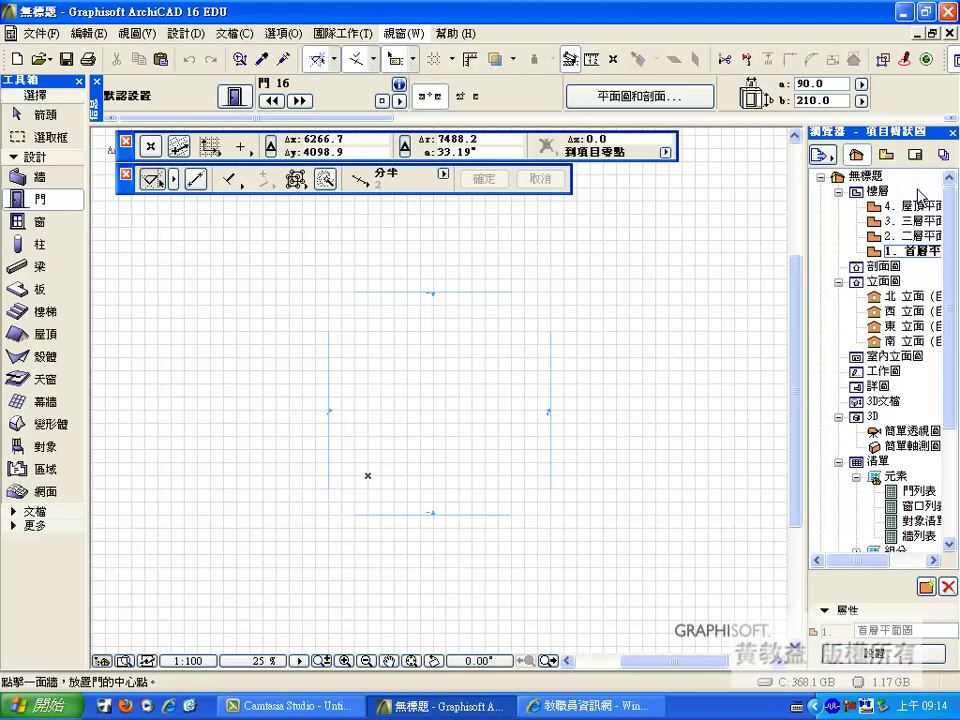
{"action": "left_click", "coordinate": [885, 157]}
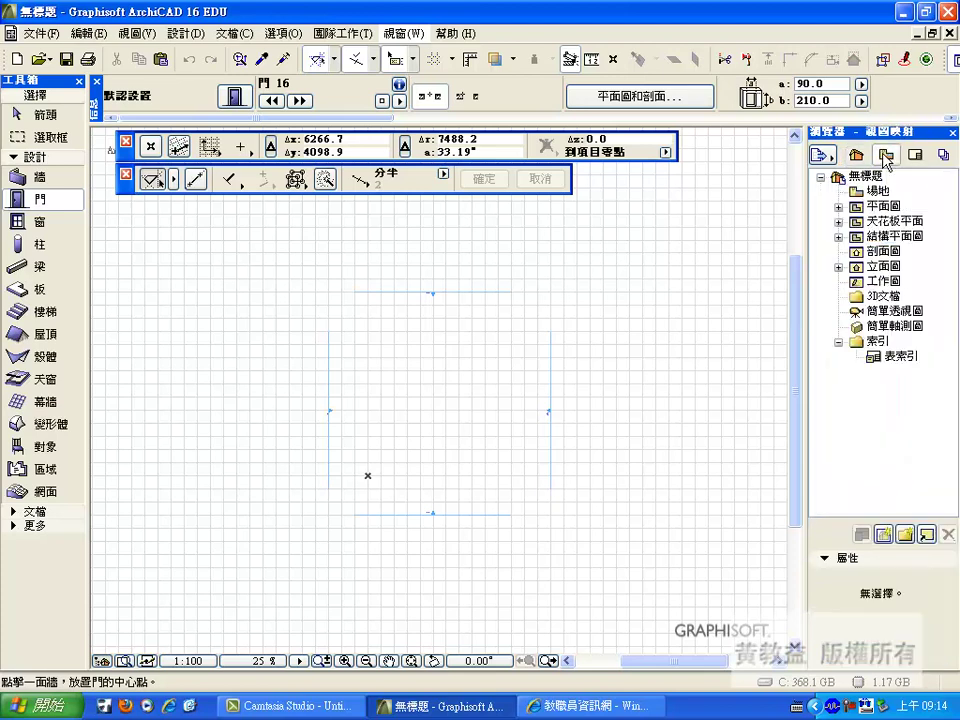
{"action": "left_click", "coordinate": [915, 155]}
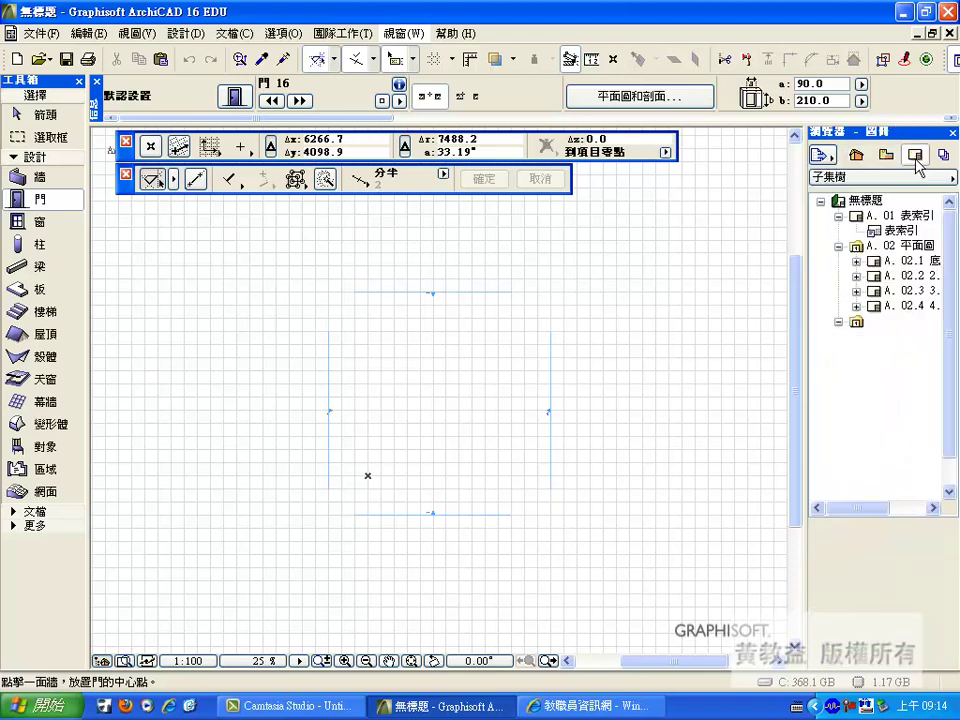
{"action": "left_click", "coordinate": [885, 155]}
{"action": "left_click", "coordinate": [915, 155]}
{"action": "left_click", "coordinate": [887, 158]}
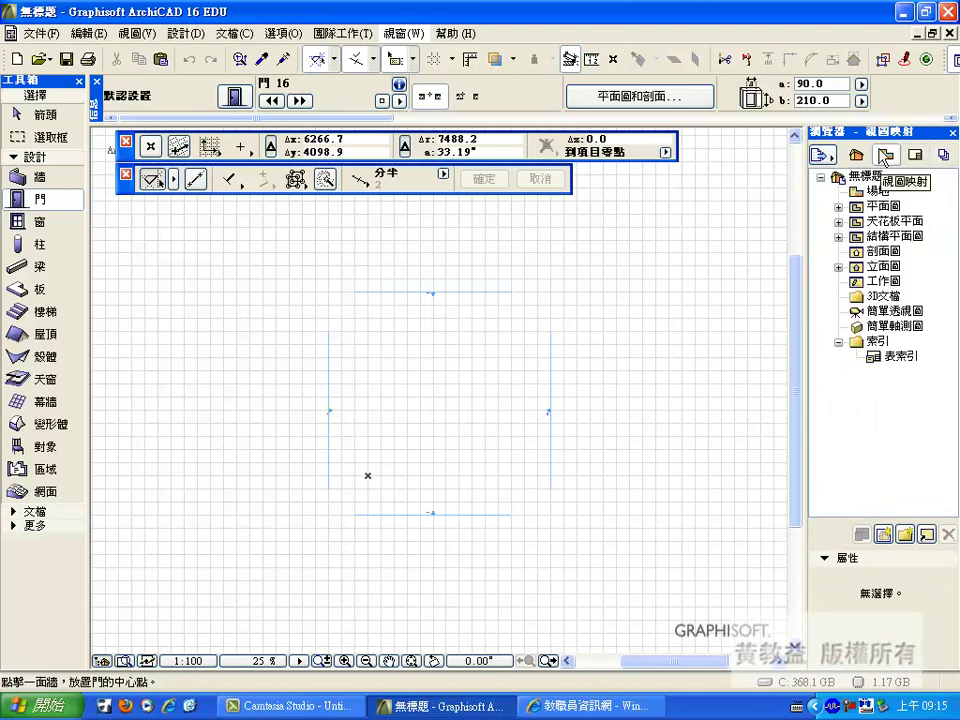
{"action": "left_click", "coordinate": [857, 156]}
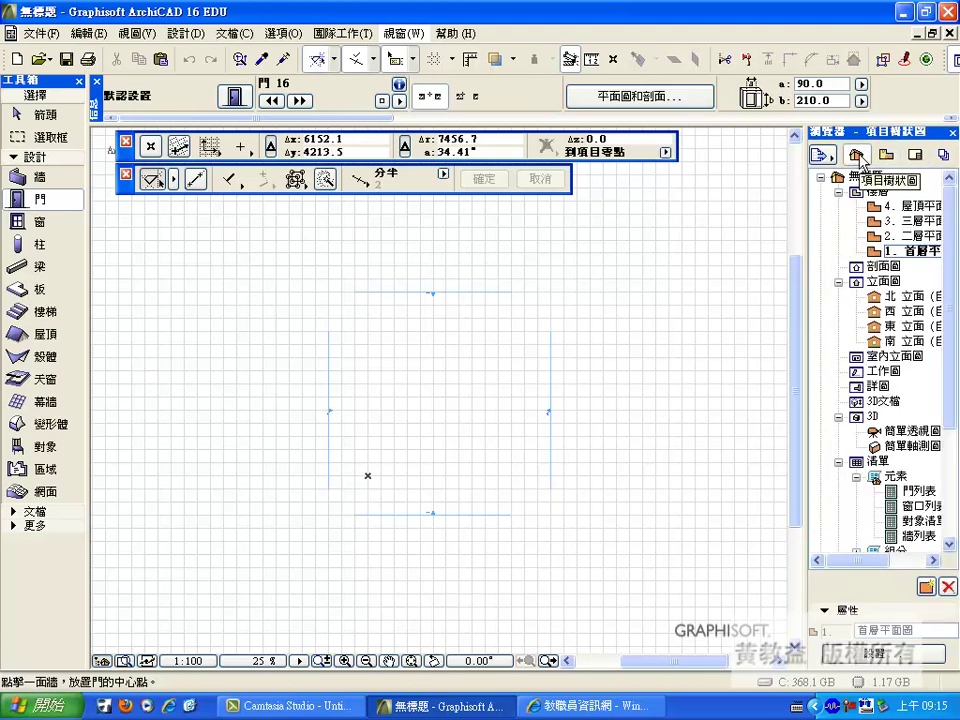
- View the 2. 二層平面圖 and 3. 三層平面圖 floor plans from the project map and return to 1. 首層平面圖
{"action": "scroll", "coordinate": [900, 300], "scroll_direction": "down", "scroll_amount": 6}
{"action": "scroll", "coordinate": [958, 252], "scroll_direction": "up", "scroll_amount": 6}
{"action": "scroll", "coordinate": [958, 252], "scroll_direction": "up", "scroll_amount": 1}
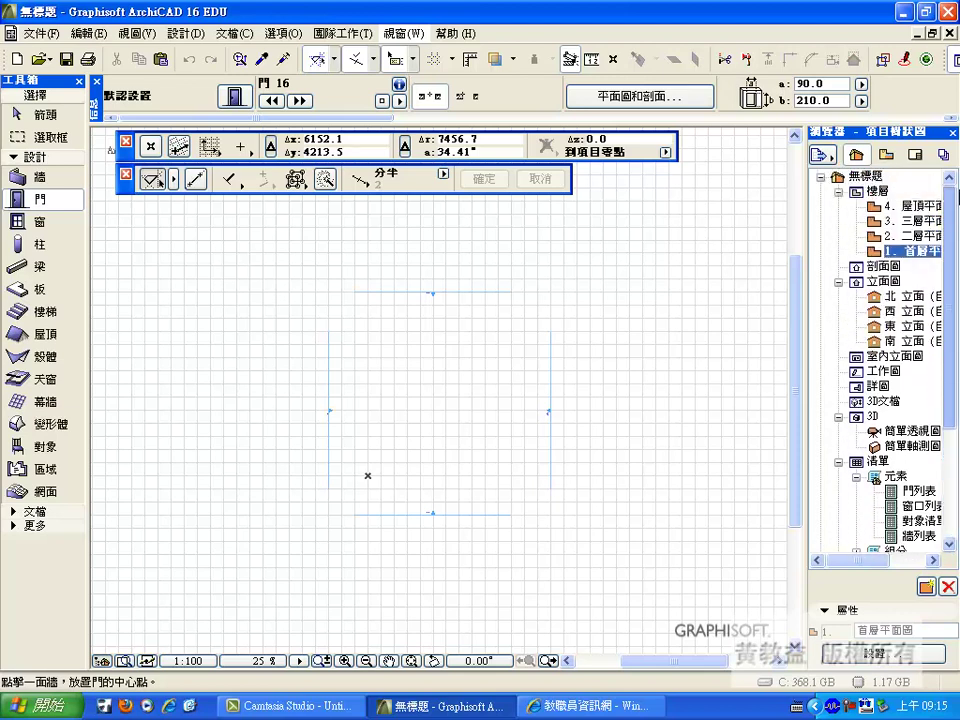
{"action": "left_click", "coordinate": [880, 236]}
{"action": "left_click", "coordinate": [905, 206]}
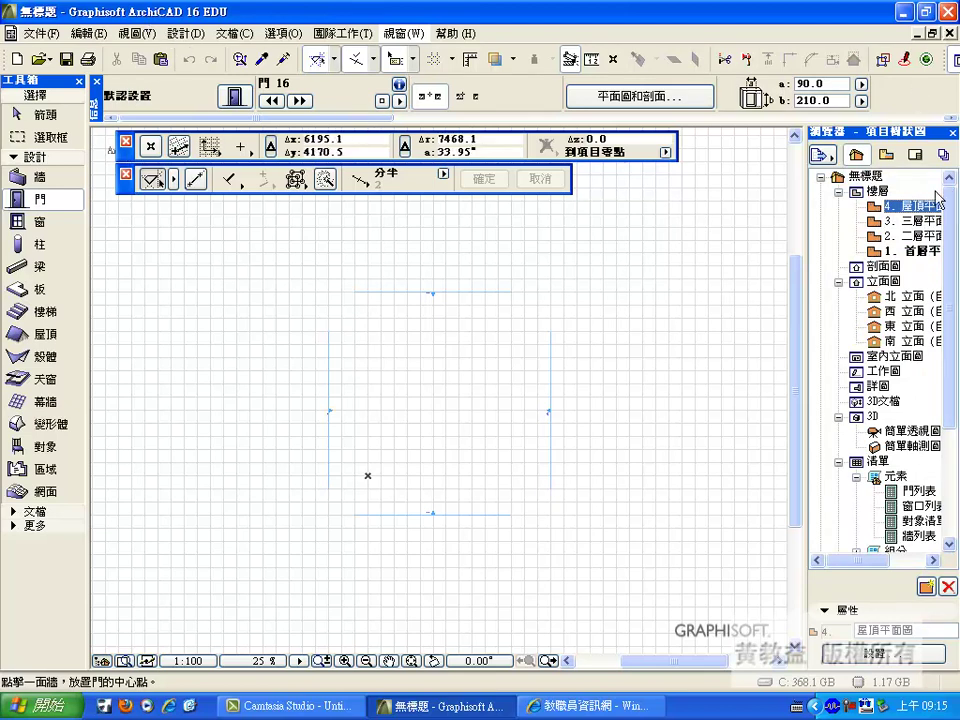
{"action": "left_click", "coordinate": [900, 251]}
{"action": "double_click", "coordinate": [897, 238]}
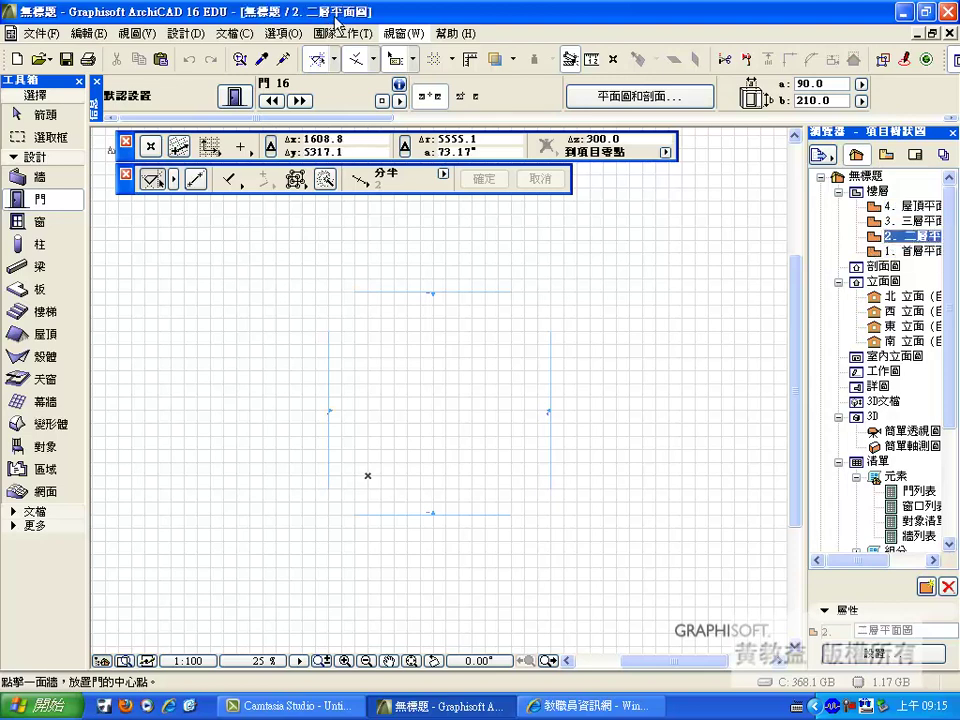
{"action": "left_click", "coordinate": [873, 221]}
{"action": "double_click", "coordinate": [873, 221]}
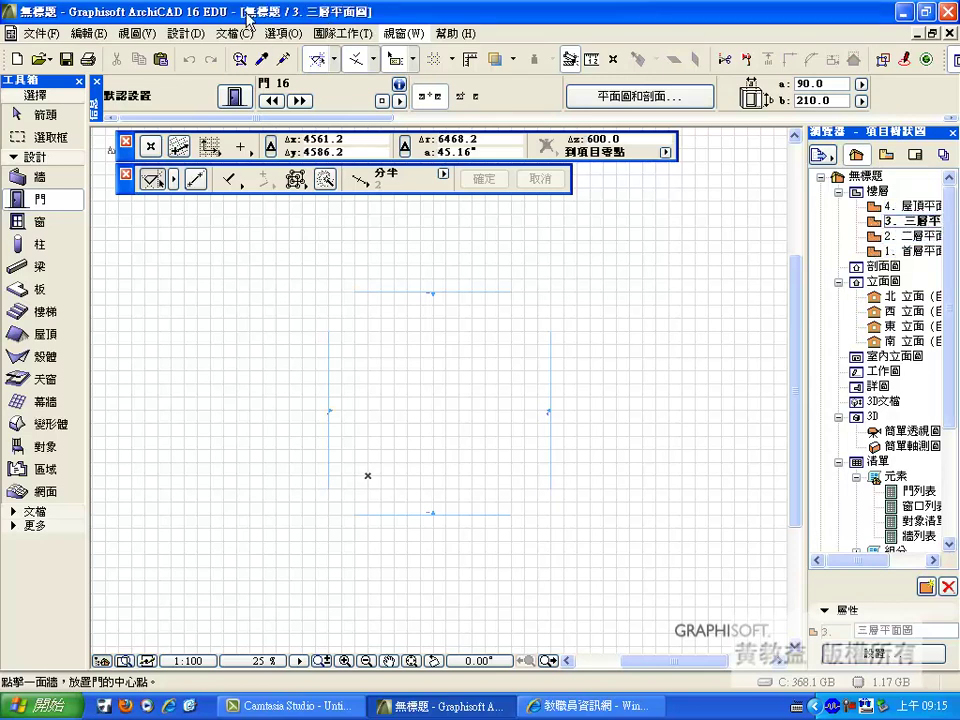
{"action": "double_click", "coordinate": [900, 251]}
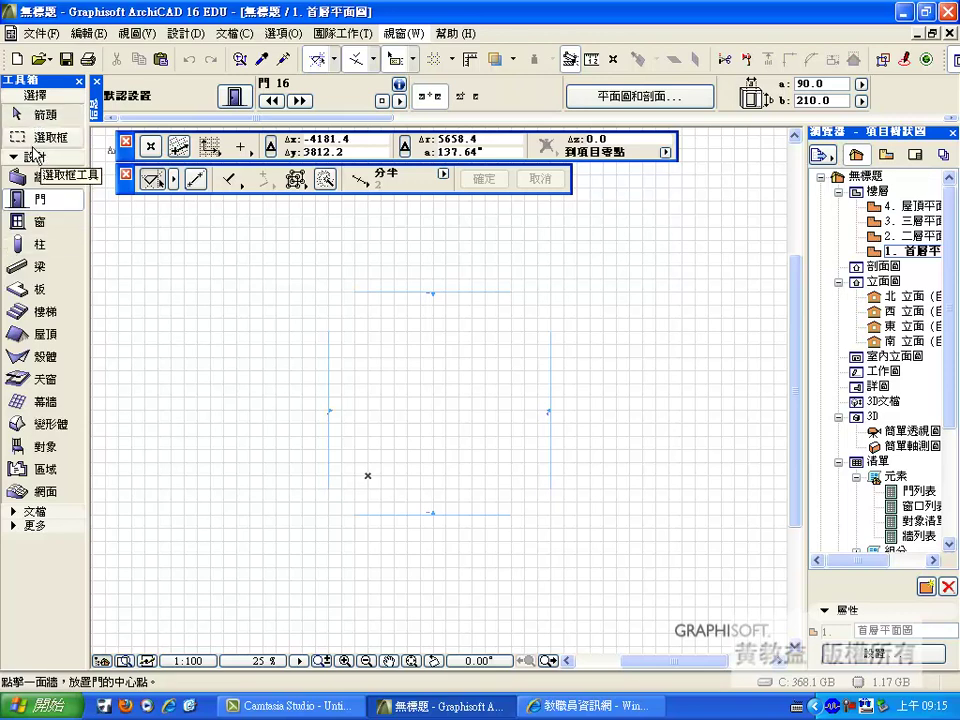
- Activate the Line tool from the 文檔 group and open the layer settings (圖層設置) for the model views
{"action": "left_click", "coordinate": [26, 157]}
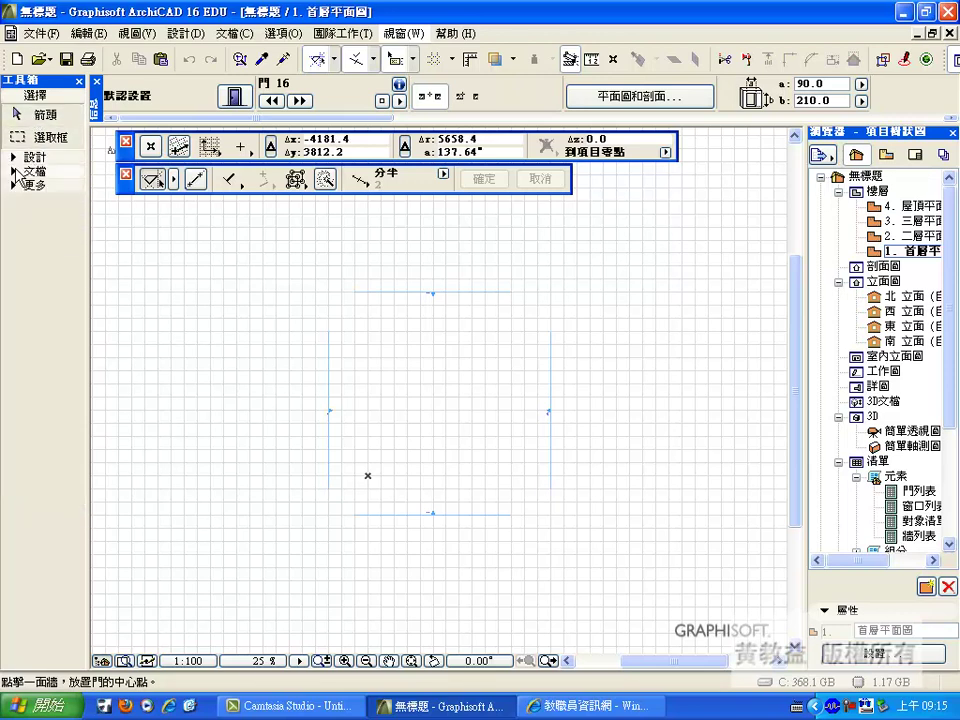
{"action": "left_click", "coordinate": [22, 171]}
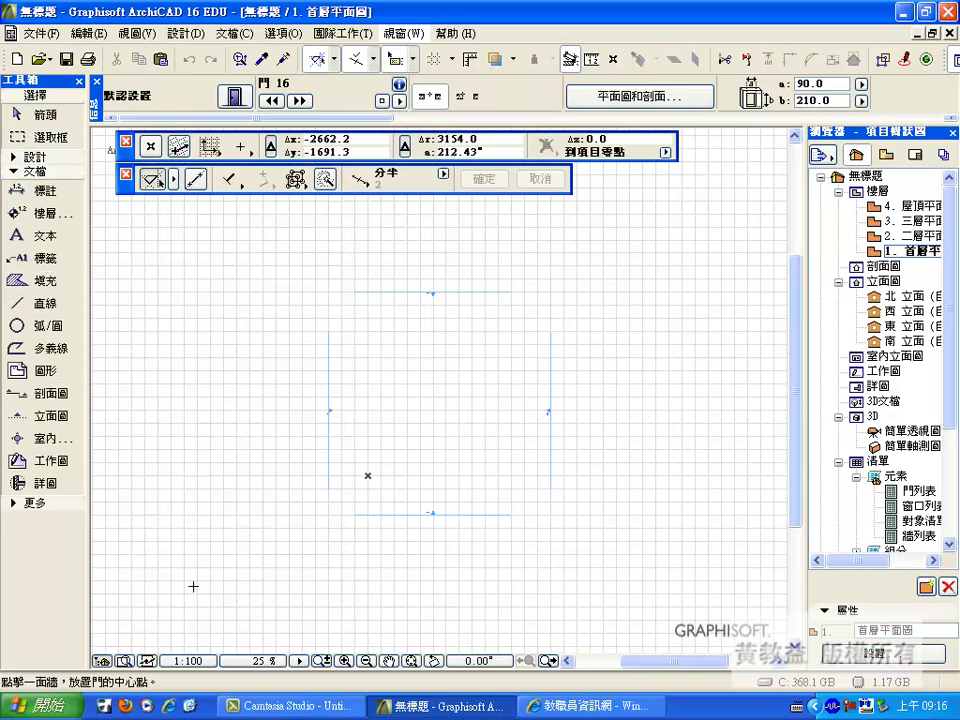
{"action": "left_click", "coordinate": [30, 308]}
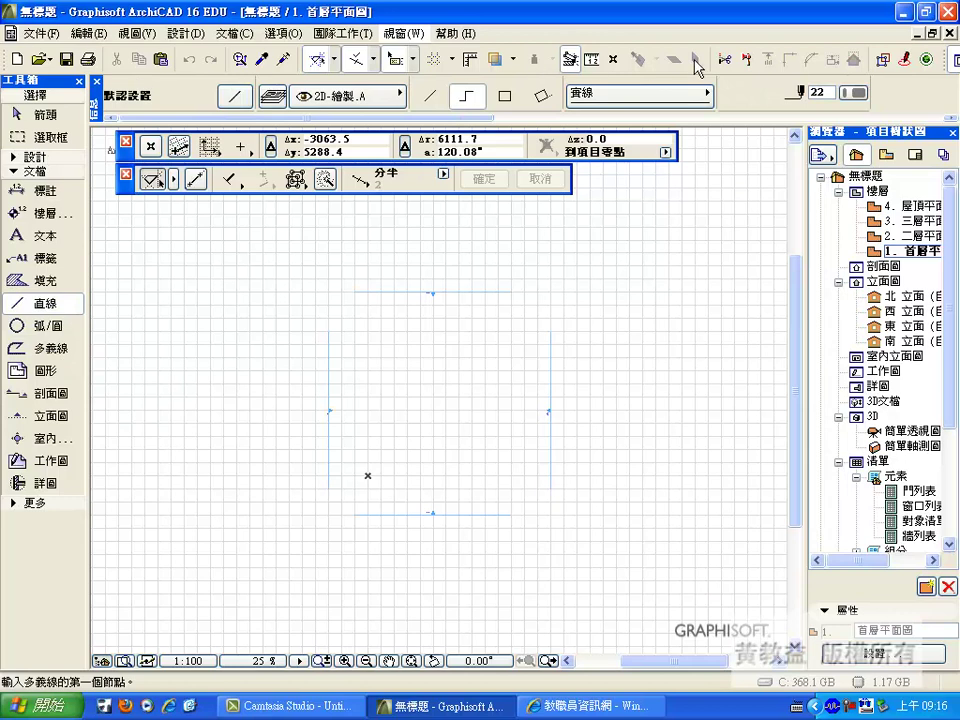
{"action": "left_click", "coordinate": [335, 96]}
{"action": "left_click", "coordinate": [270, 97]}
{"action": "left_click", "coordinate": [270, 97]}
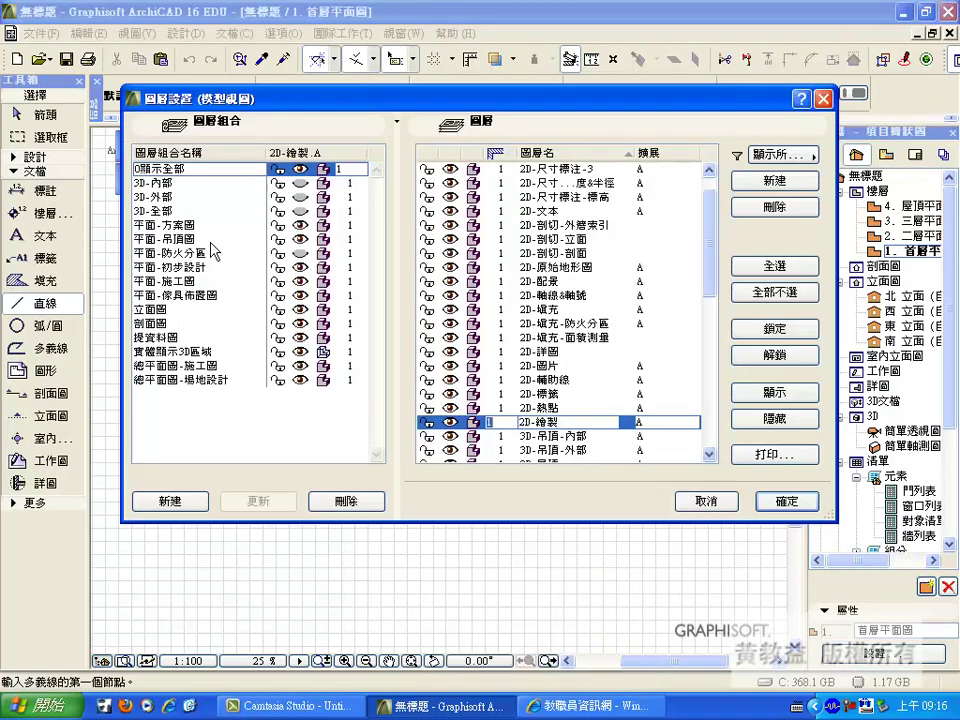
- Close the layer settings without changes, review the layer list, and set the Line tool's default layer to 2D-輔助線
{"action": "left_click", "coordinate": [706, 503]}
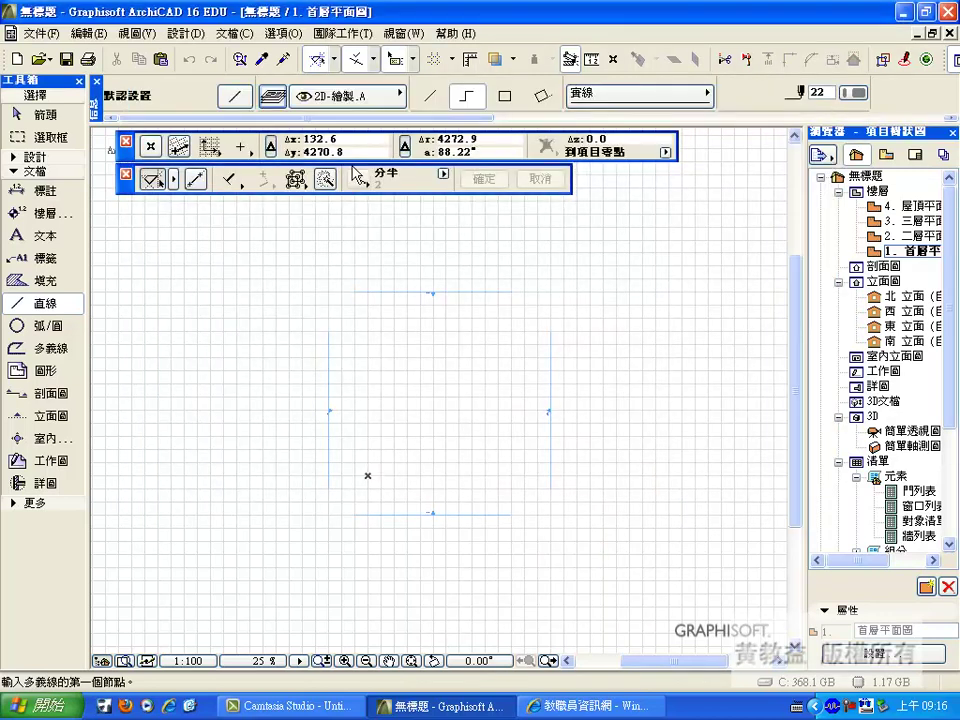
{"action": "left_click", "coordinate": [315, 102]}
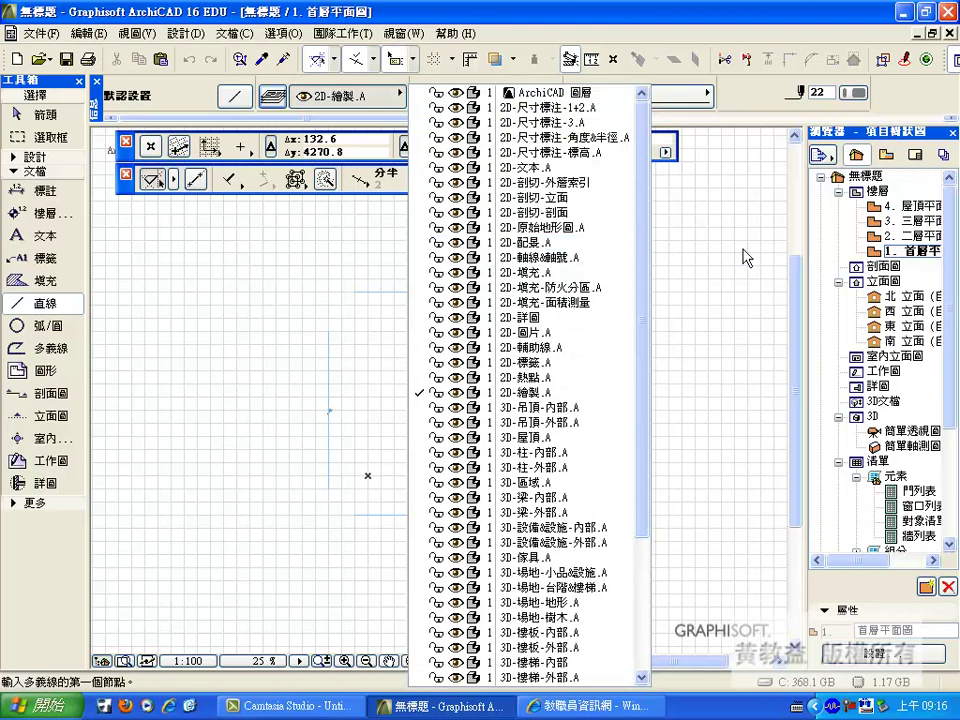
{"action": "left_click", "coordinate": [175, 94]}
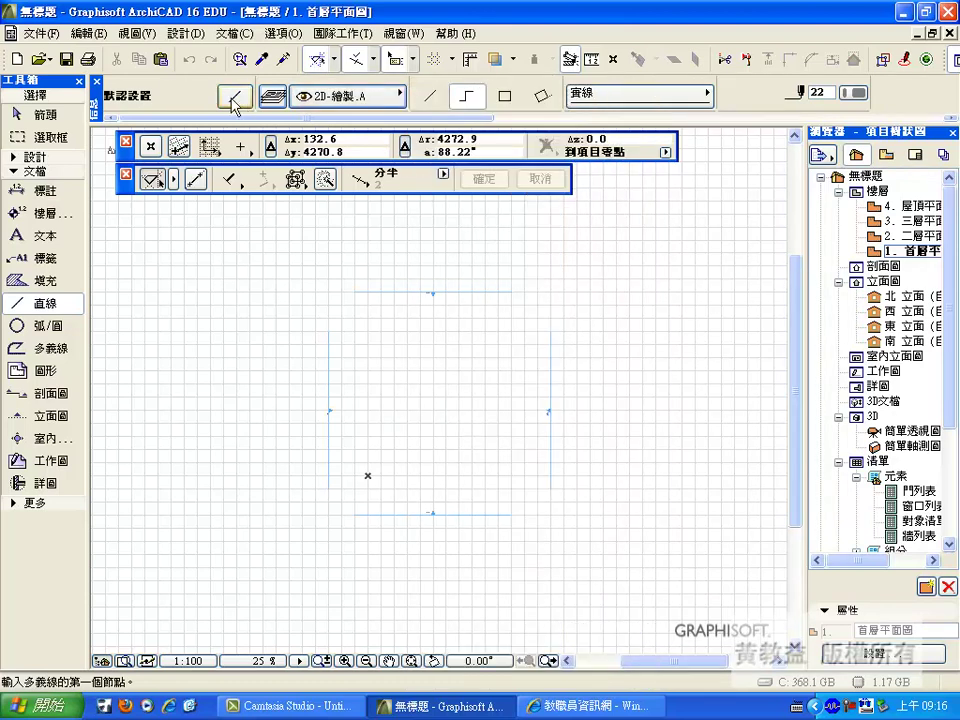
{"action": "left_click", "coordinate": [365, 95]}
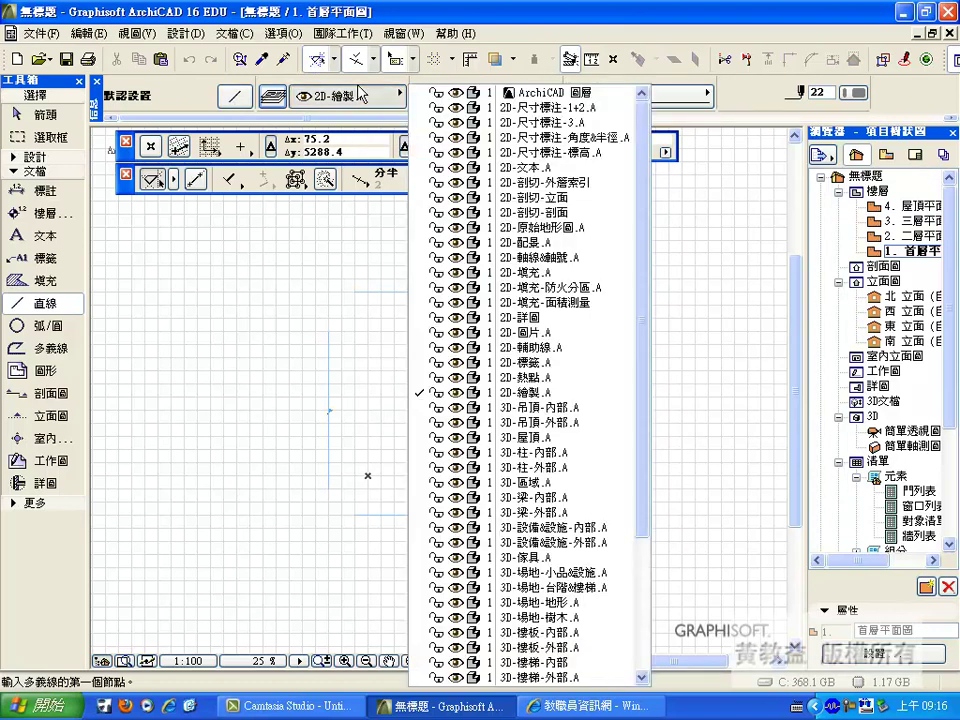
{"action": "left_click", "coordinate": [589, 357]}
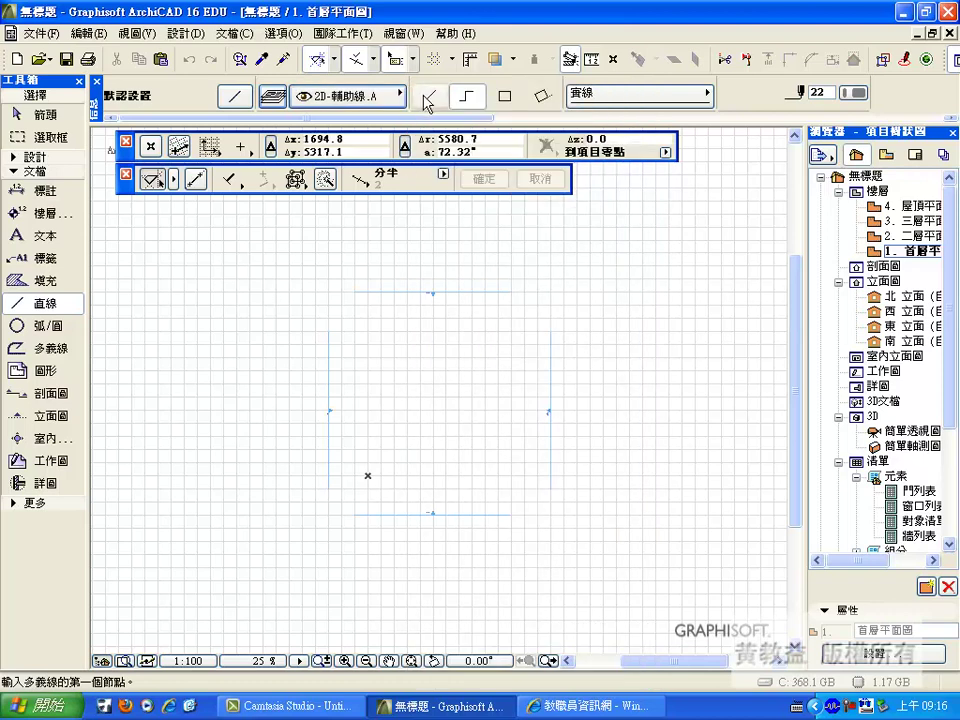
- Try the single, chained and rectangular geometry methods of the Line tool, ending on the rotated rectangle method
{"action": "left_click", "coordinate": [434, 100]}
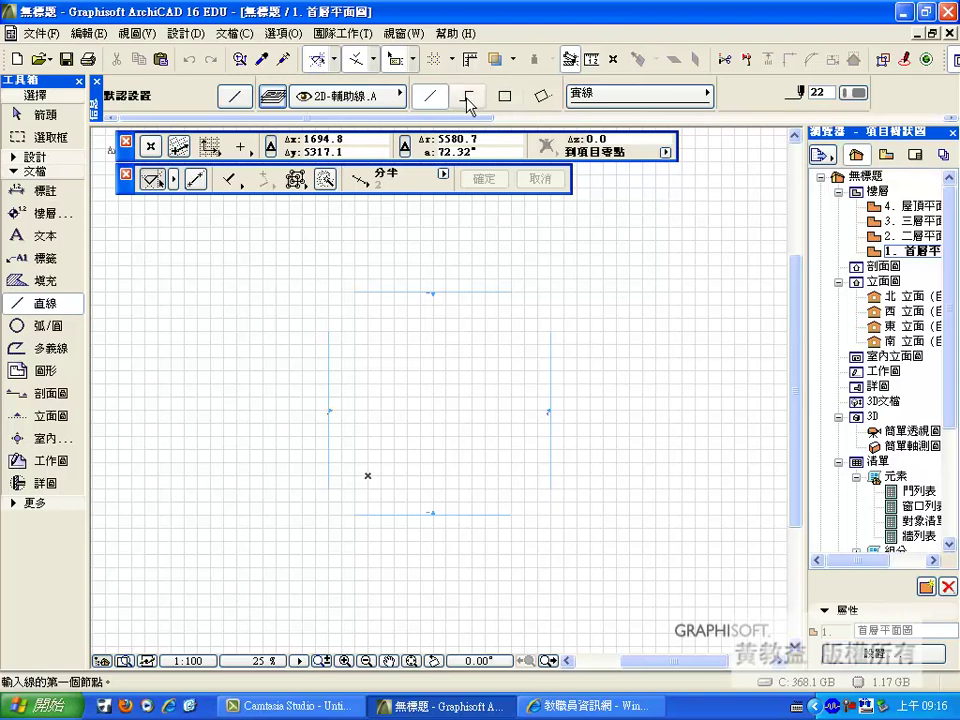
{"action": "left_click", "coordinate": [462, 102]}
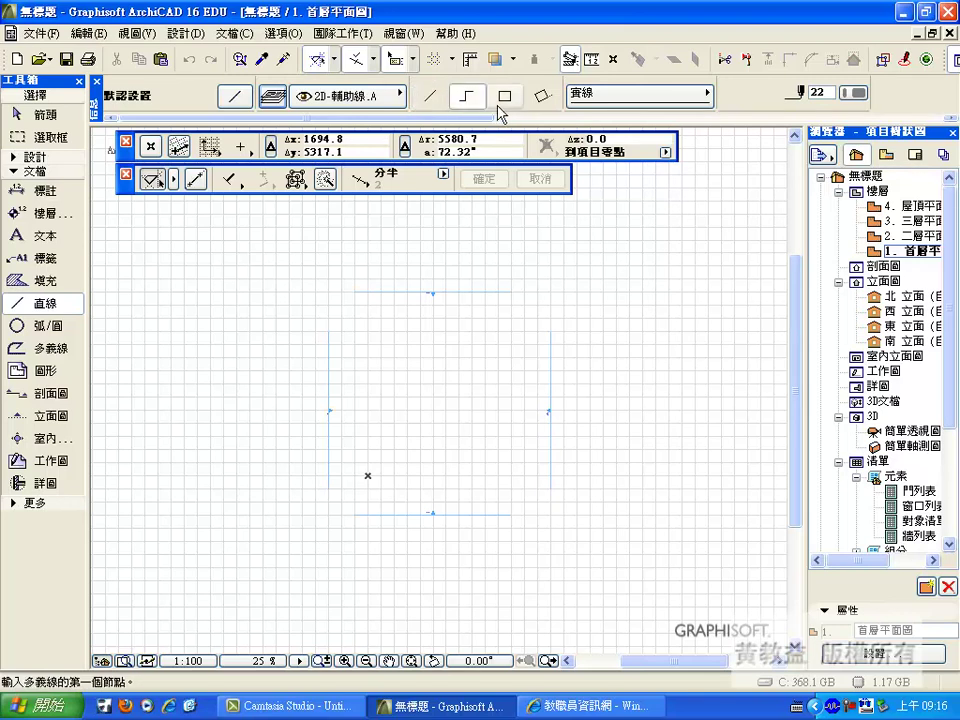
{"action": "left_click", "coordinate": [504, 97]}
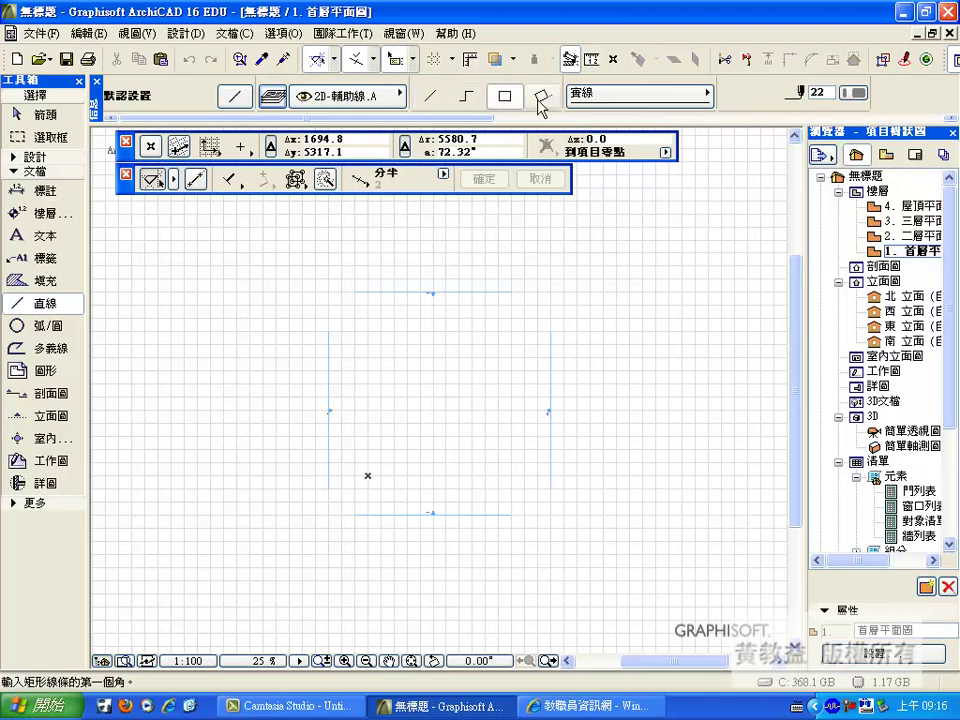
{"action": "left_click", "coordinate": [541, 100]}
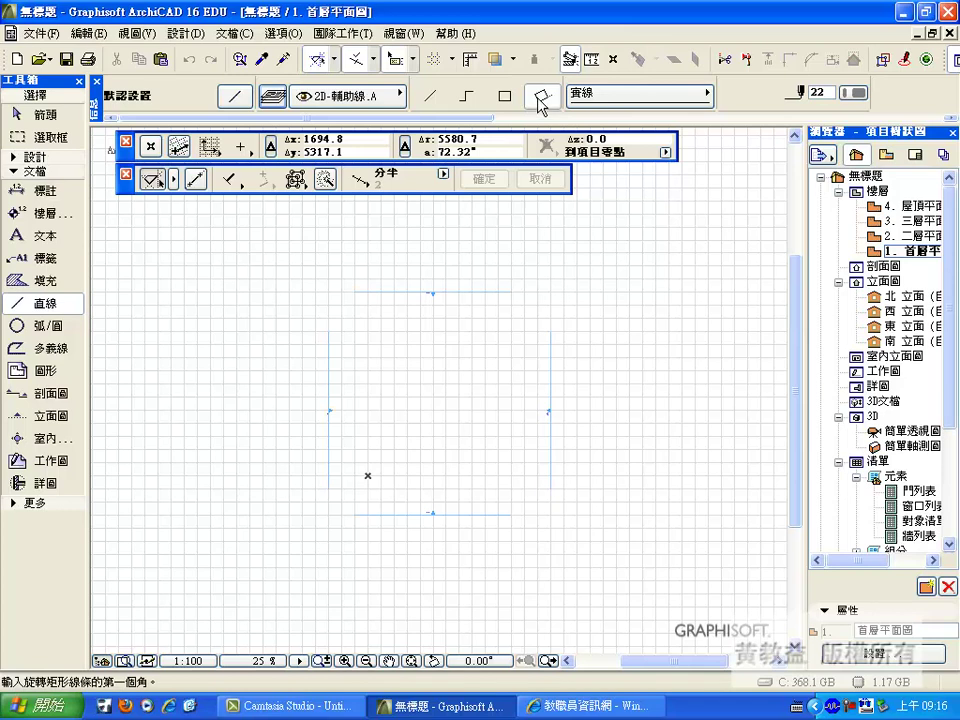
- Browse the available line types and choose 實線 for the Line tool
{"action": "left_click", "coordinate": [635, 94]}
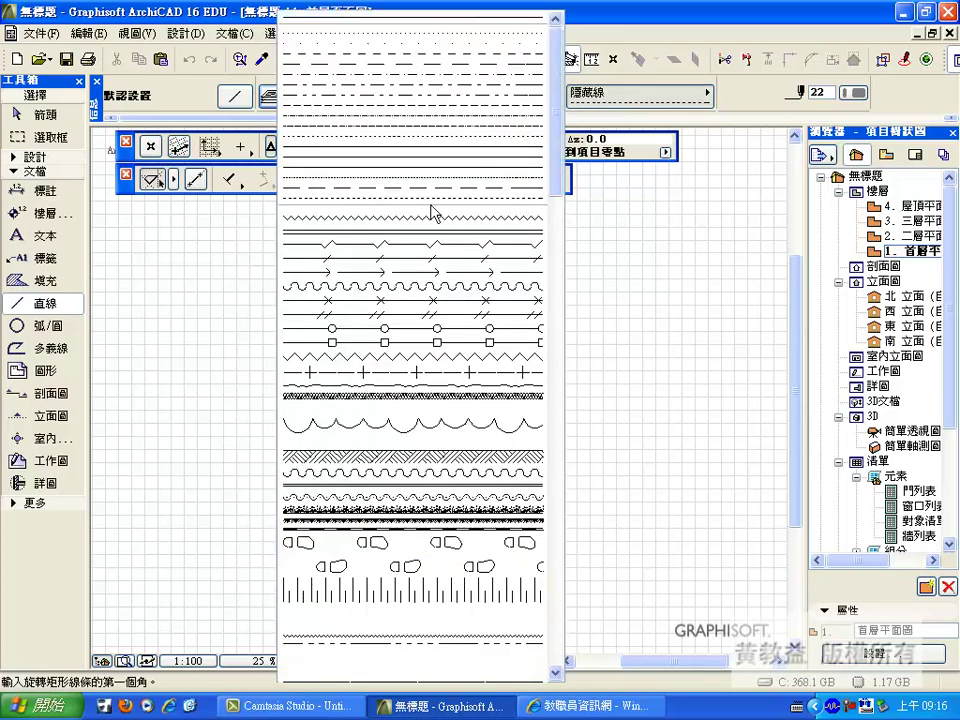
{"action": "left_click_drag", "start_coordinate": [553, 176], "coordinate": [515, 57]}
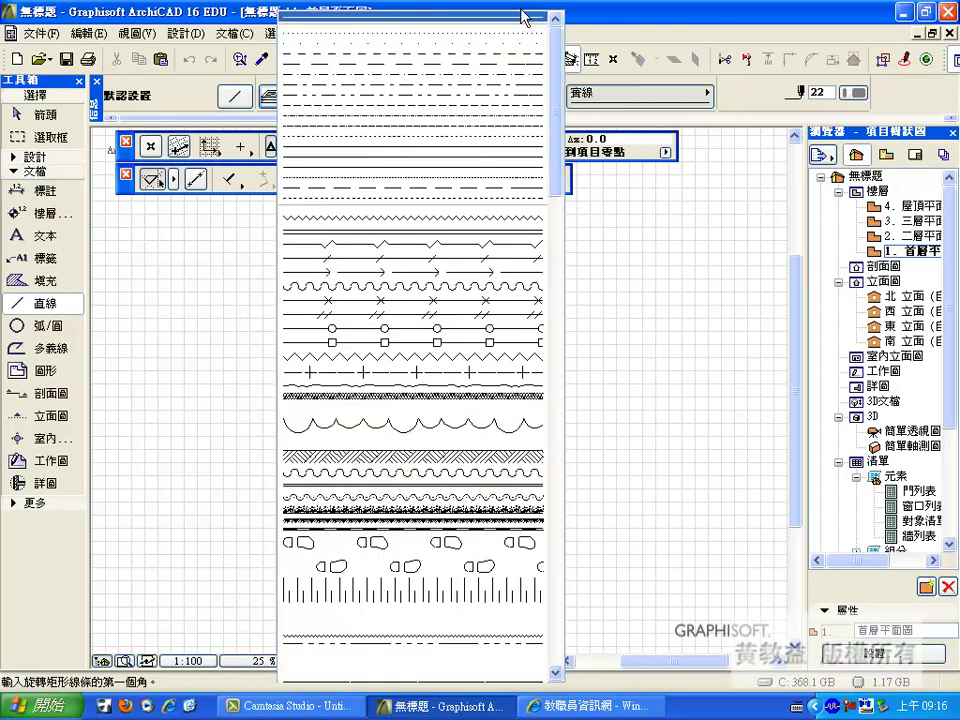
{"action": "left_click", "coordinate": [525, 20]}
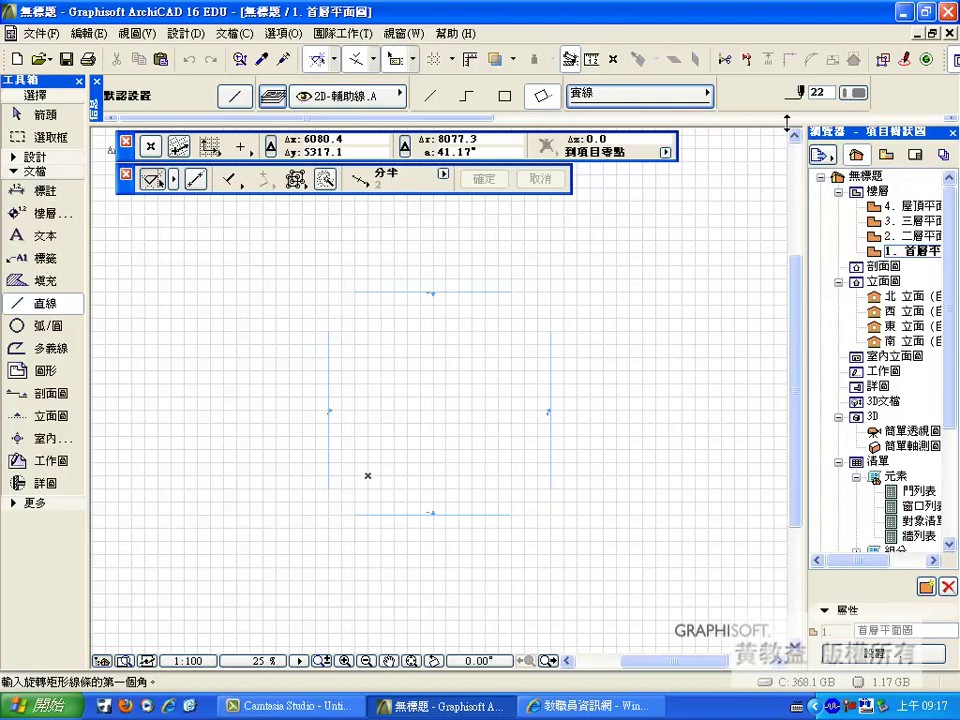
- Set the Line tool's default pen to magenta pen 95
{"action": "left_click", "coordinate": [856, 93]}
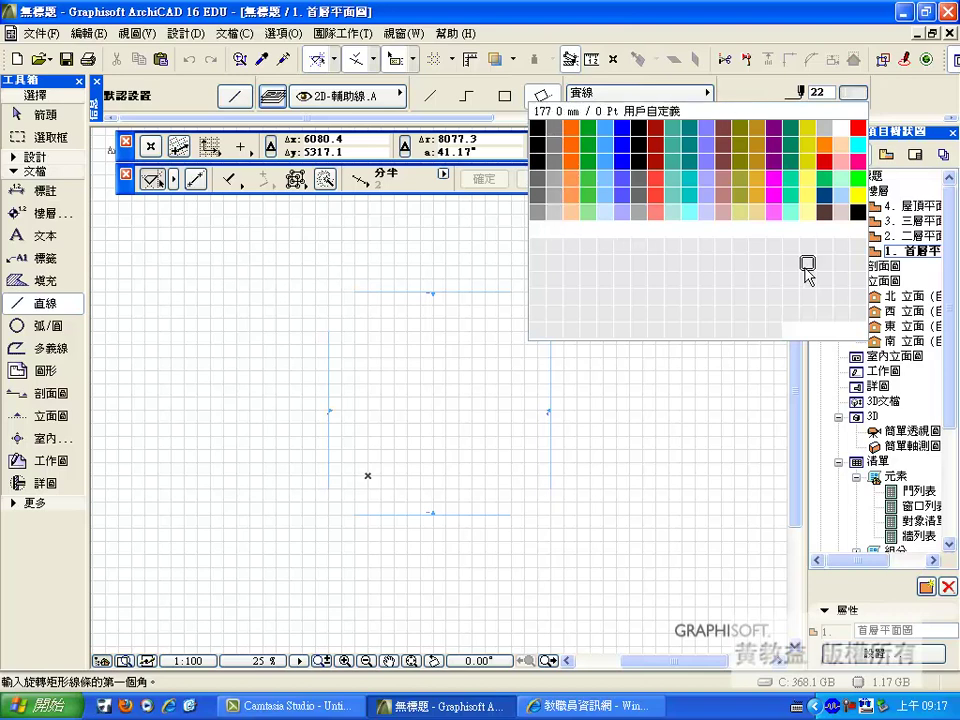
{"action": "left_click", "coordinate": [773, 194]}
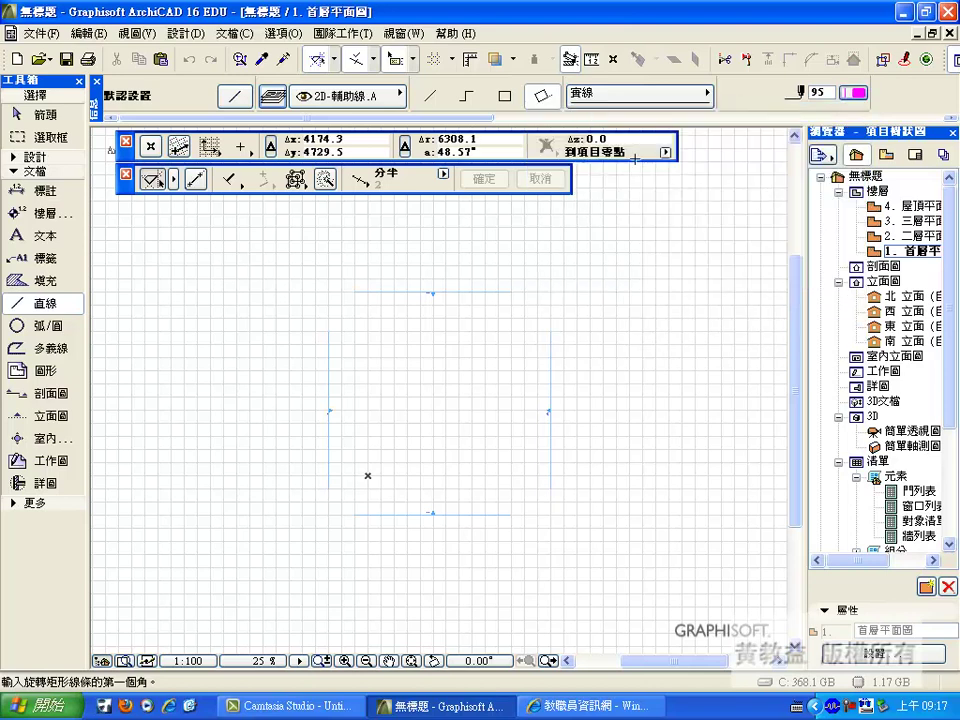
{"action": "left_click", "coordinate": [868, 94]}
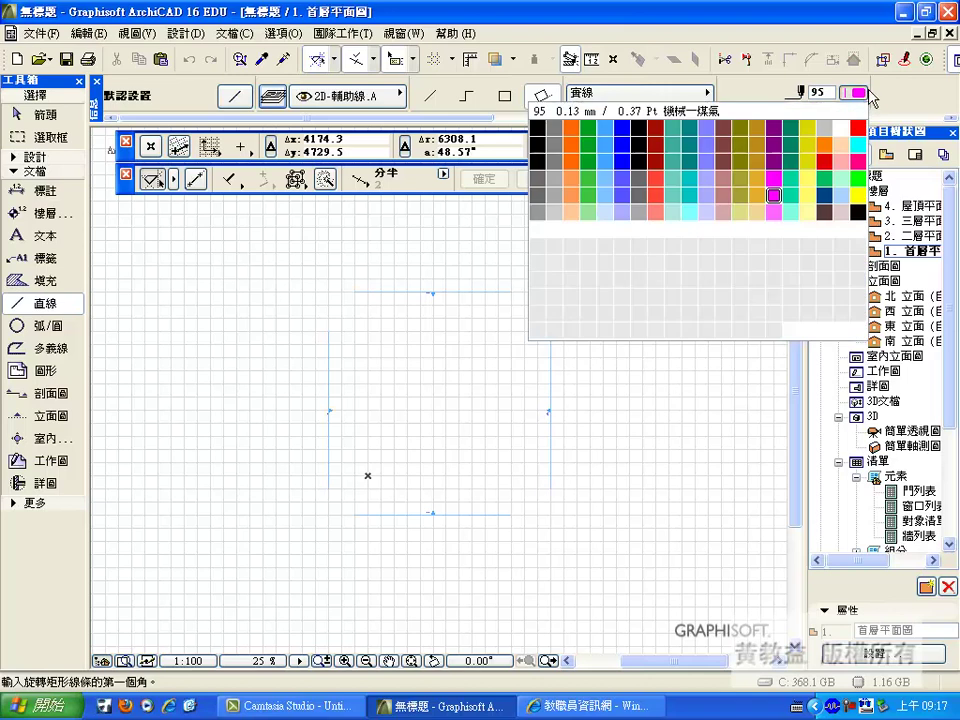
{"action": "left_click", "coordinate": [773, 196]}
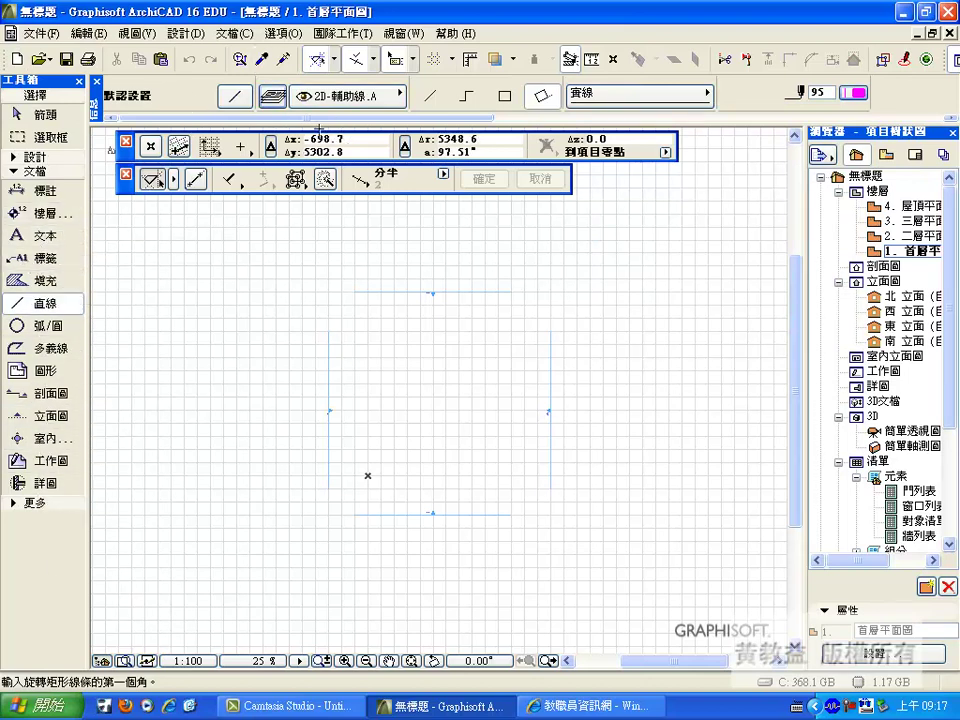
- Open the line default settings (線默認設置) and reposition the dialog over the drawing
{"action": "left_click", "coordinate": [234, 98]}
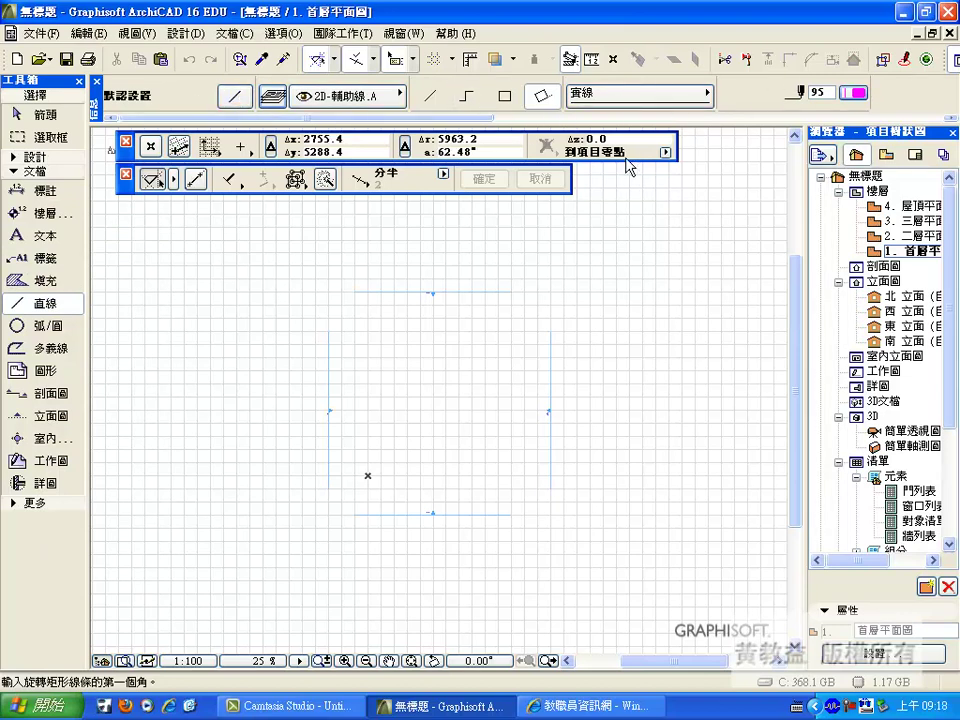
{"action": "left_click", "coordinate": [233, 100]}
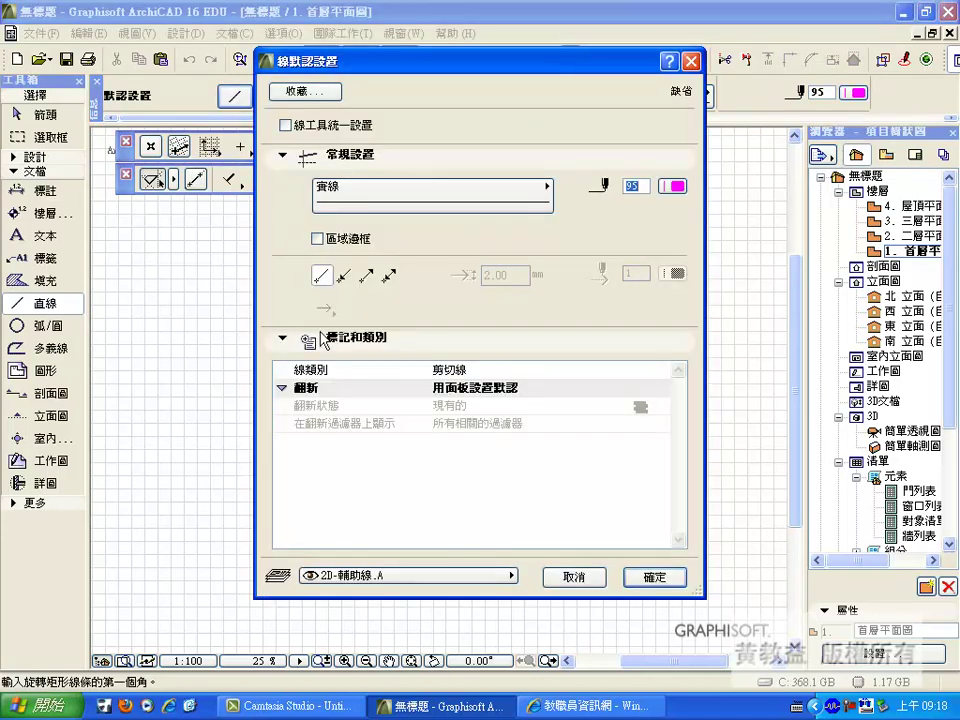
{"action": "left_click_drag", "start_coordinate": [595, 75], "coordinate": [611, 206]}
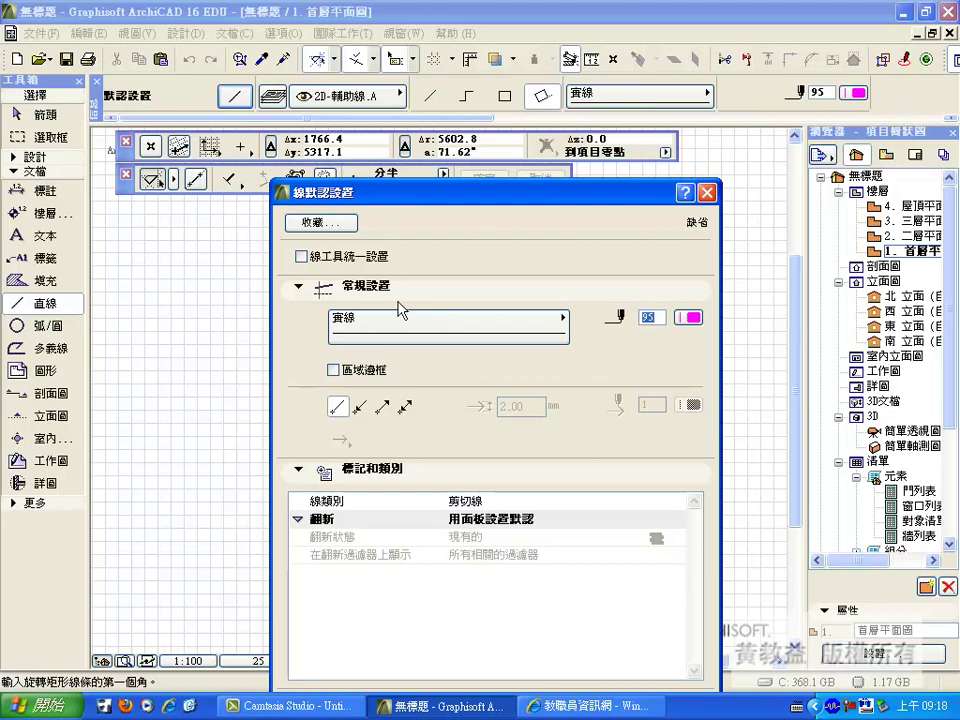
- Try the end and start arrowheads for the default line, view the arrowhead styles, and return to no arrowhead
{"action": "left_click", "coordinate": [372, 407]}
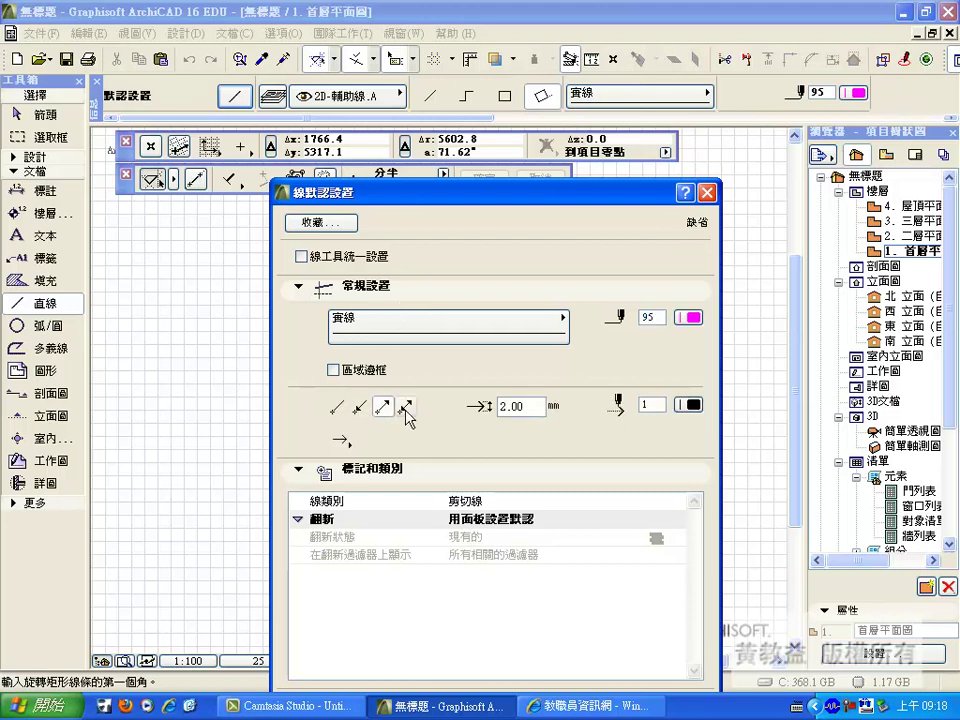
{"action": "left_click", "coordinate": [359, 407]}
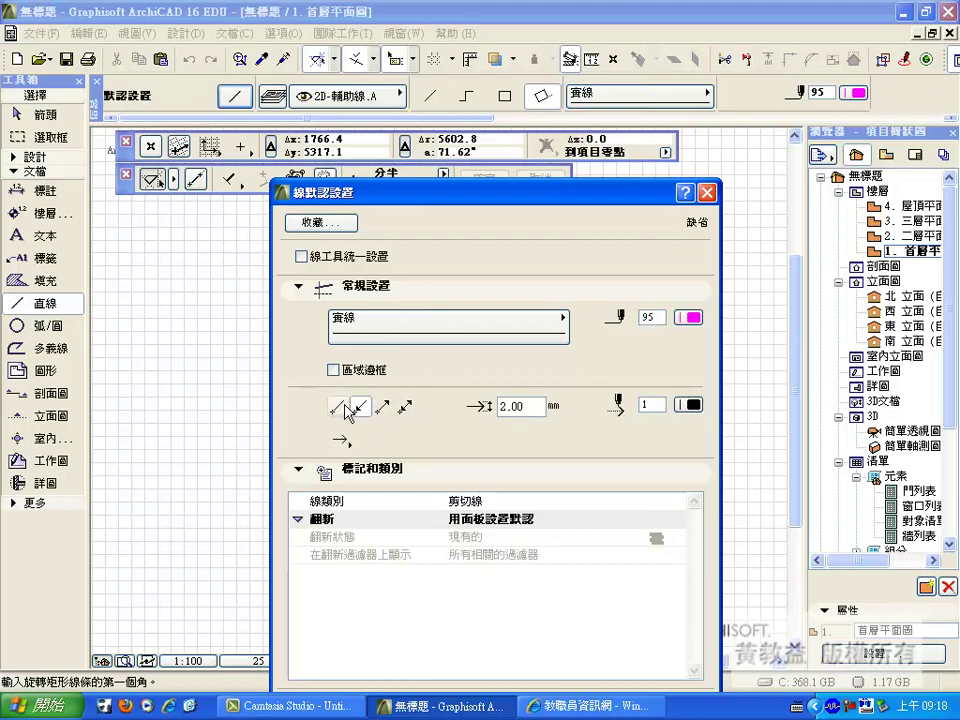
{"action": "left_click", "coordinate": [350, 442]}
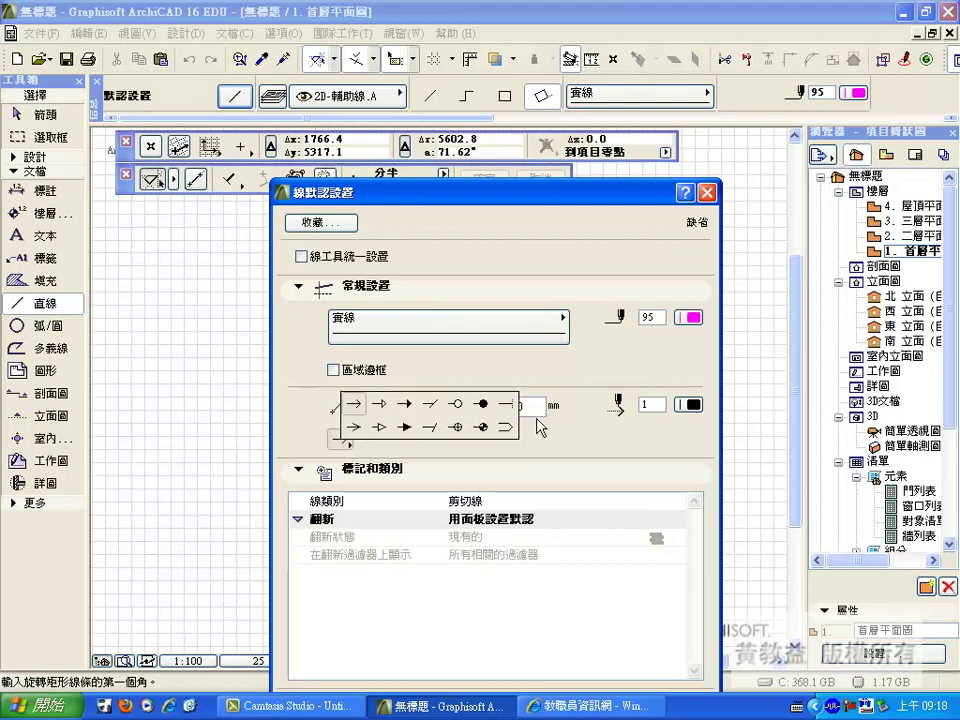
{"action": "left_click", "coordinate": [545, 450]}
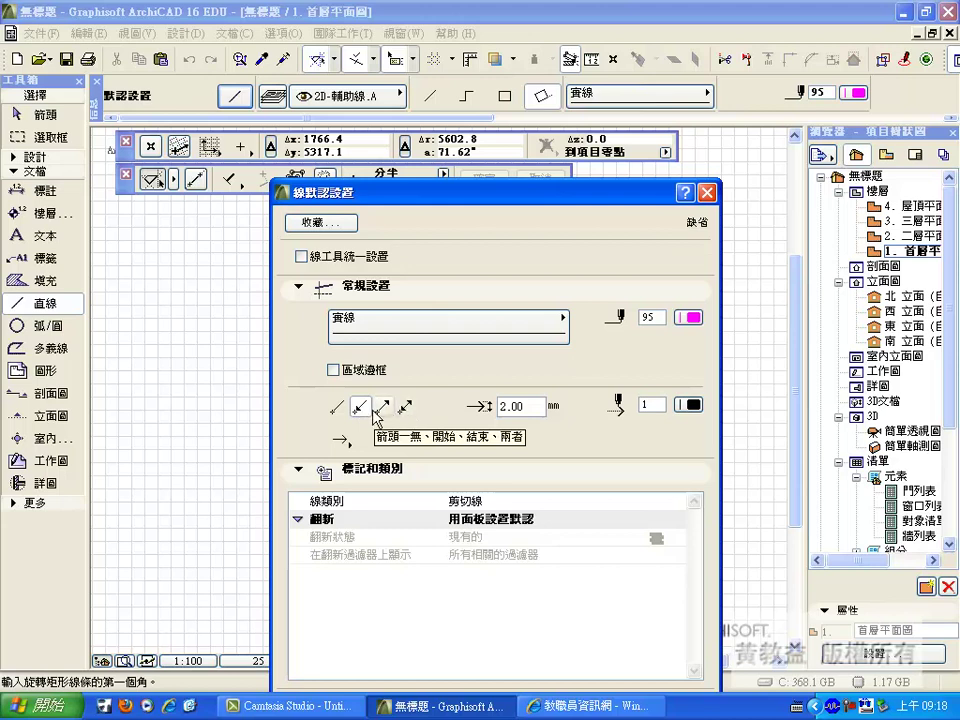
{"action": "left_click", "coordinate": [338, 406]}
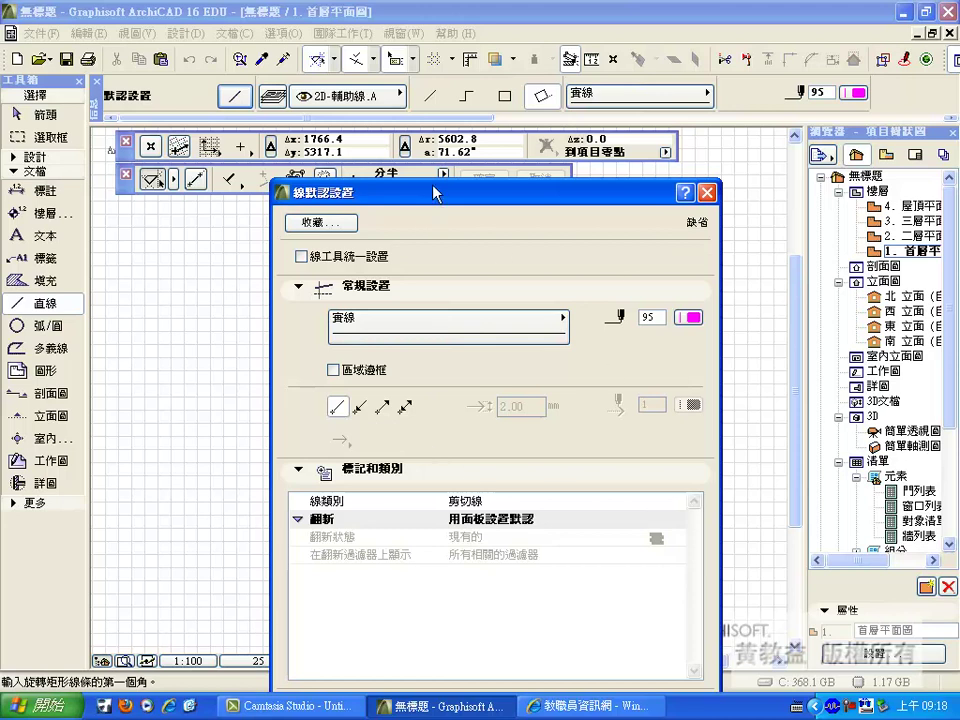
- Set the line category (線類別) to 繪製線 and accept the line default settings
{"action": "left_click_drag", "start_coordinate": [437, 196], "coordinate": [343, 70]}
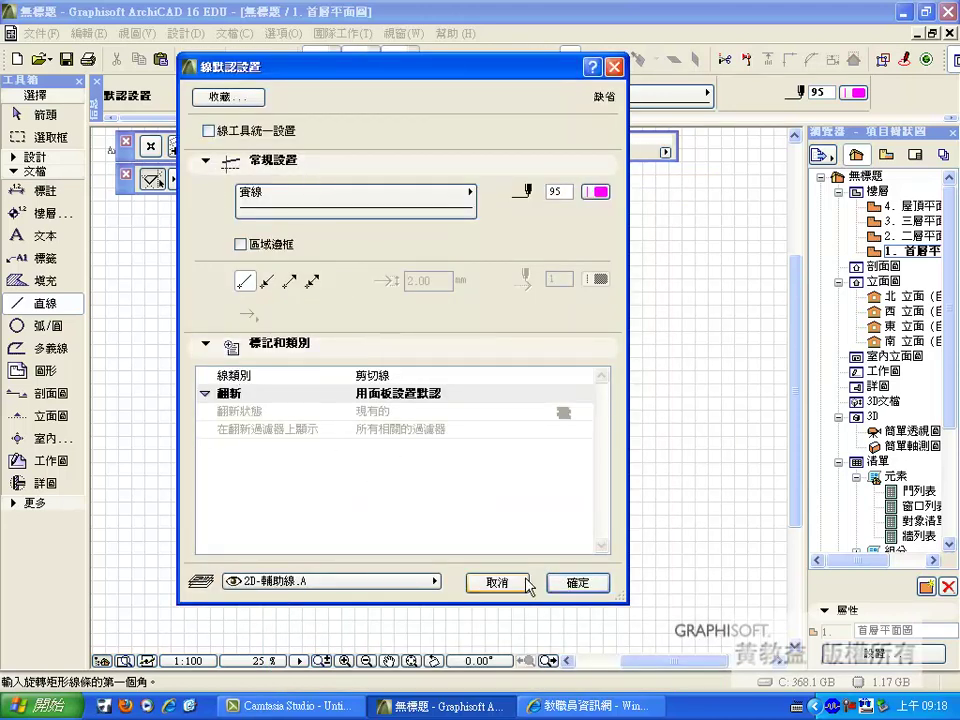
{"action": "left_click", "coordinate": [392, 378]}
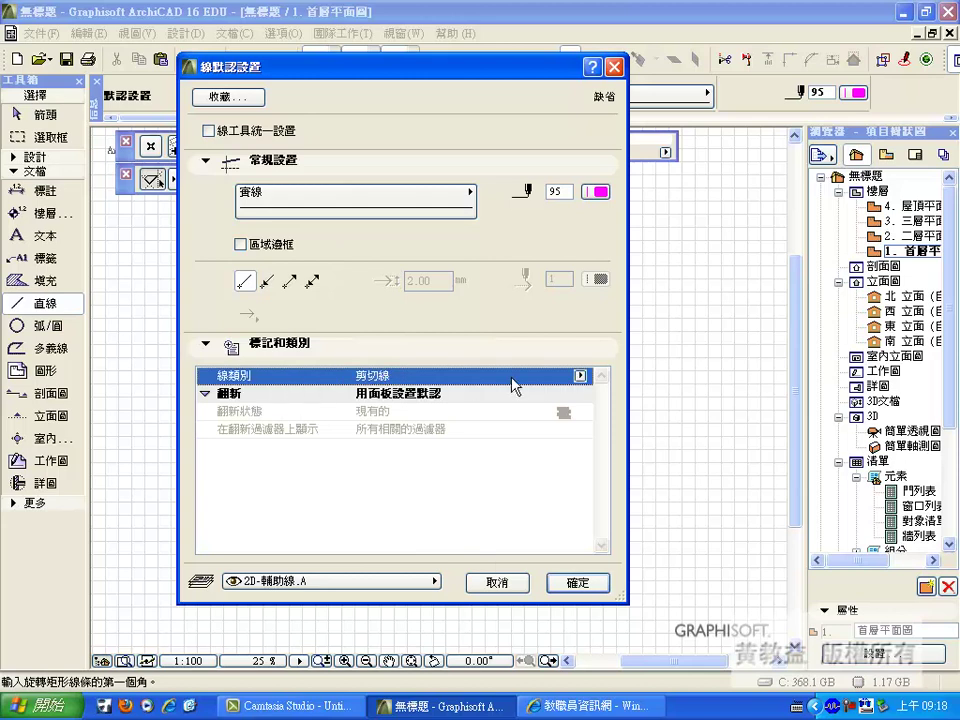
{"action": "left_click", "coordinate": [581, 377]}
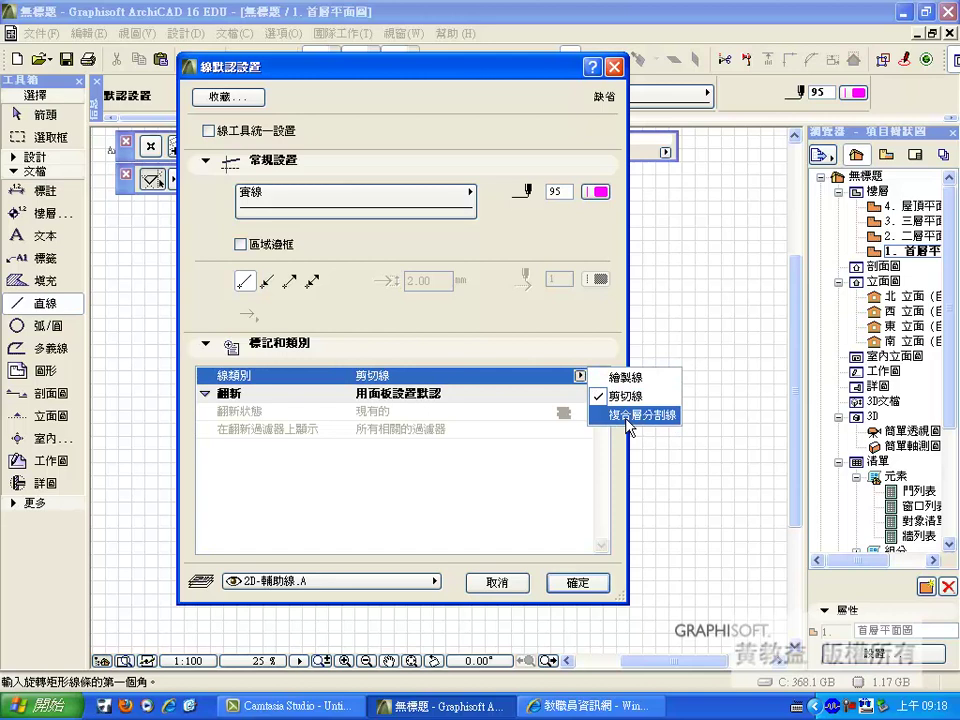
{"action": "left_click", "coordinate": [605, 378]}
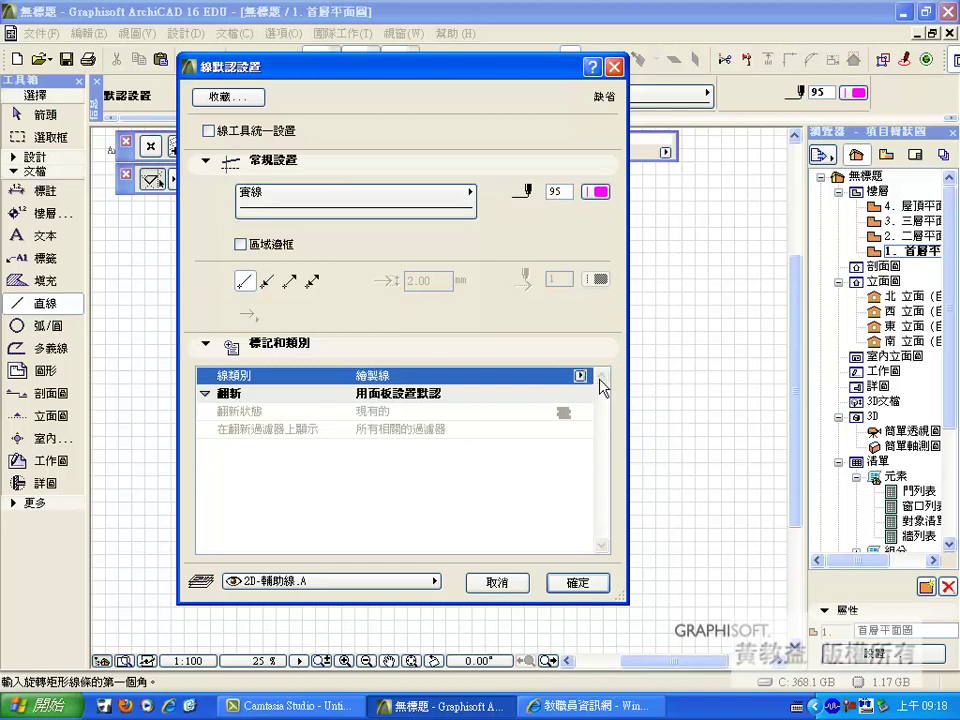
{"action": "left_click", "coordinate": [580, 588]}
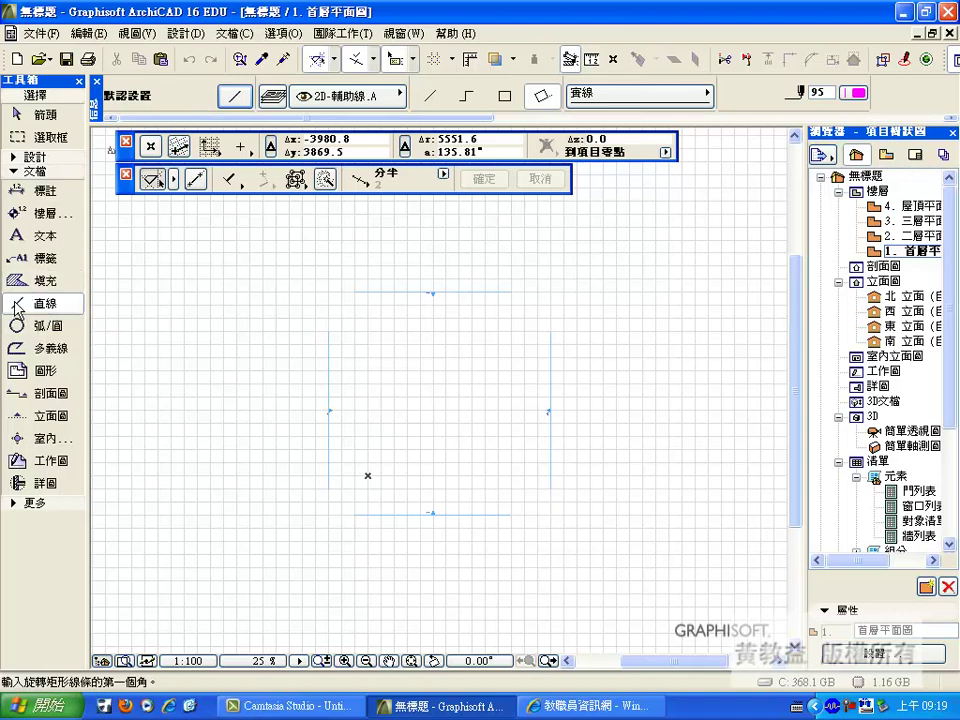
- Review the line default settings twice more, closing them each time without changes
{"action": "left_click", "coordinate": [235, 96]}
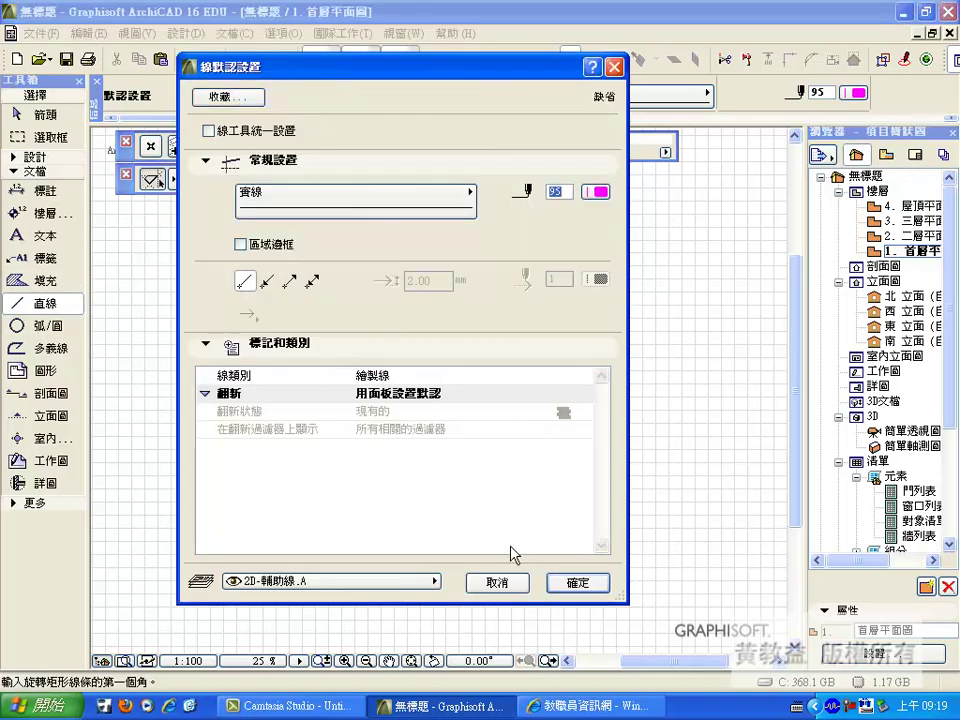
{"action": "left_click", "coordinate": [497, 581]}
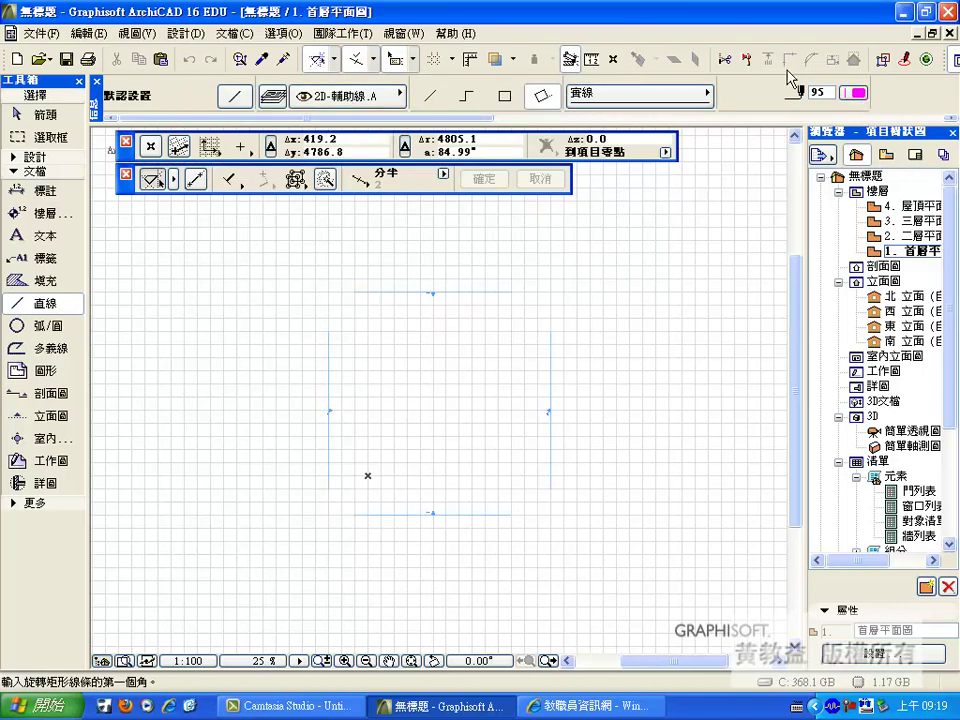
{"action": "left_click", "coordinate": [230, 103]}
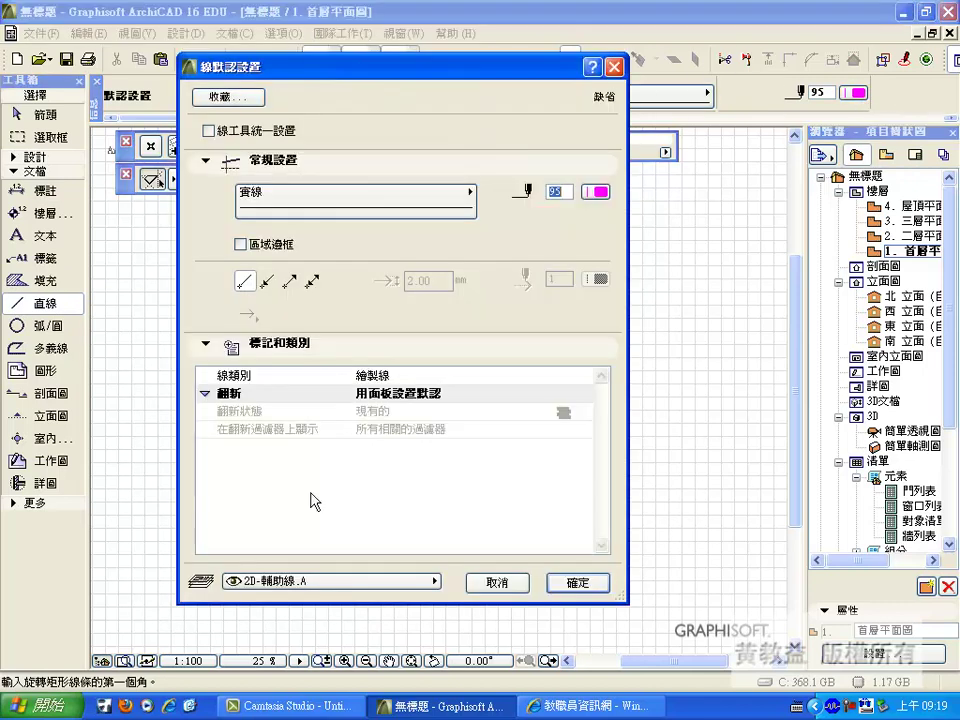
{"action": "left_click", "coordinate": [497, 579]}
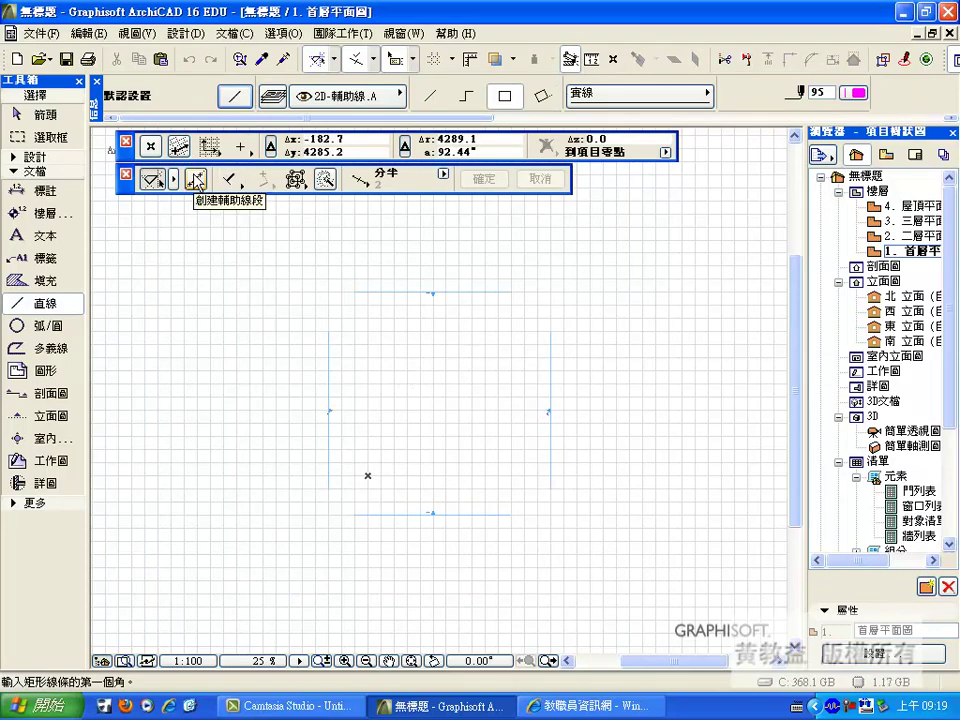
- Check the grid snap (柵格捕捉) options and choose the plain cross option without a grid
{"action": "left_click", "coordinate": [243, 148]}
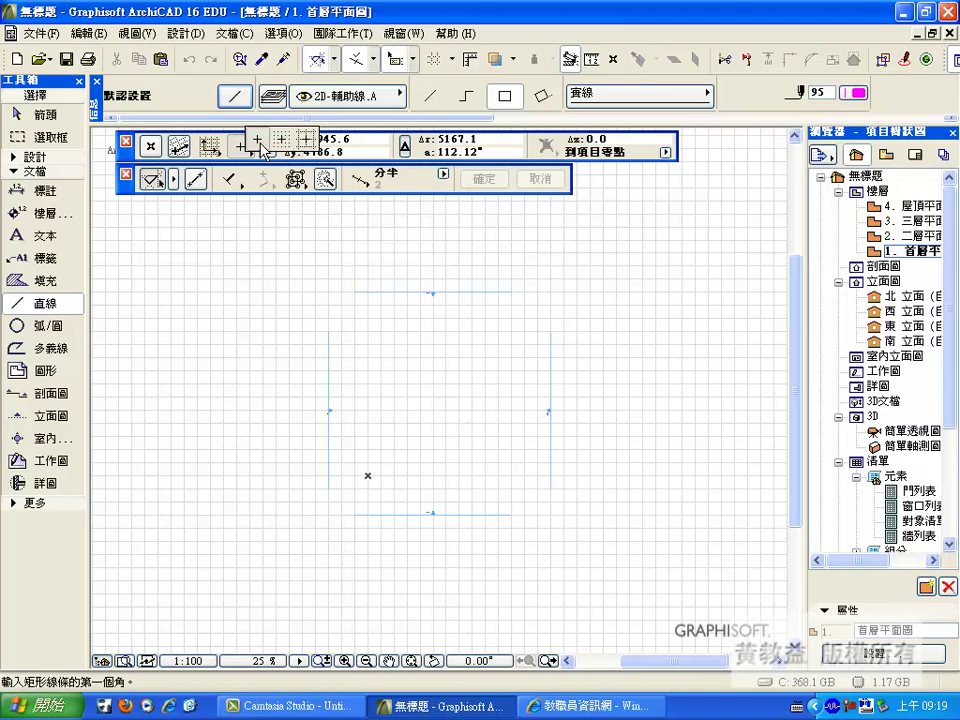
{"action": "left_click", "coordinate": [258, 142]}
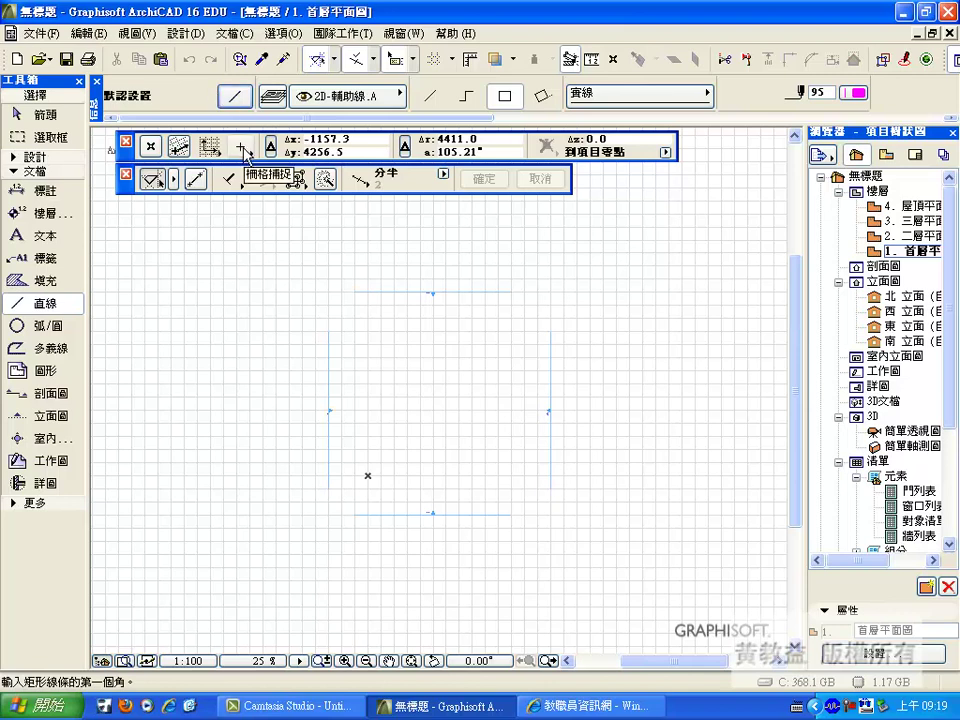
- Try starting a rectangle with construction grid snap enabled, cancel it, and restore the plain cross snap option
{"action": "left_click", "coordinate": [244, 150]}
{"action": "left_click", "coordinate": [409, 420]}
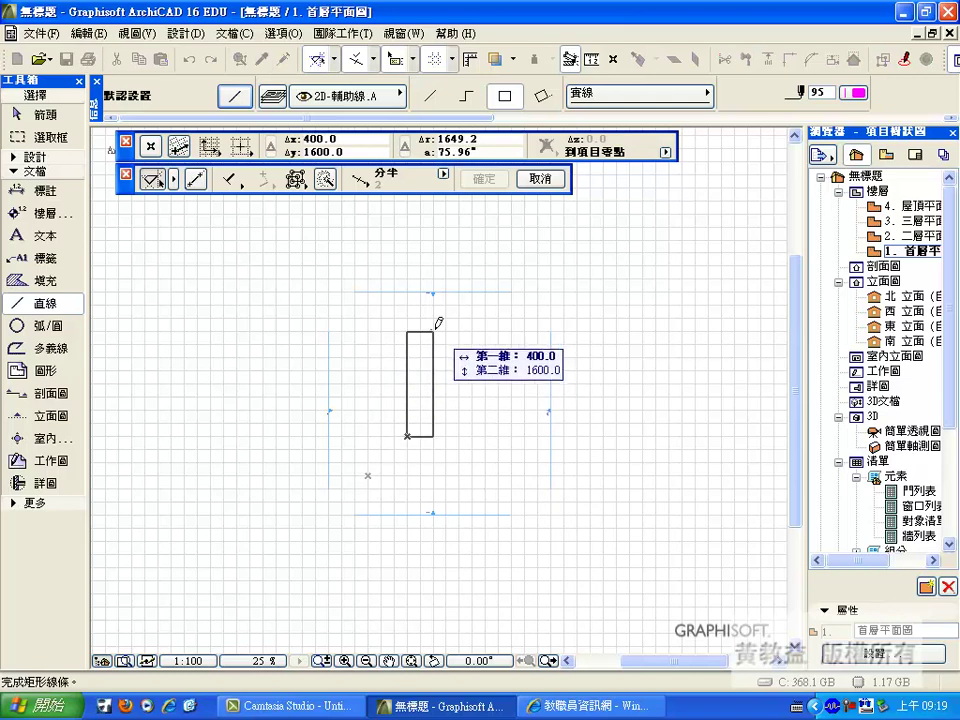
{"action": "key", "text": "Escape"}
{"action": "left_click_drag", "start_coordinate": [241, 146], "coordinate": [252, 121]}
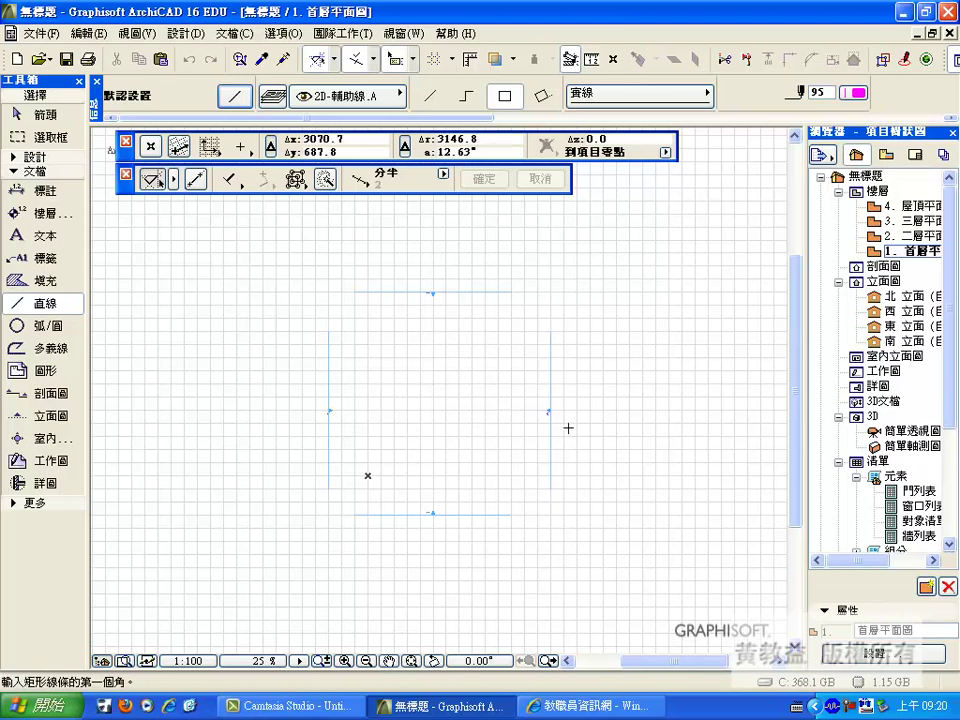
- Start a rectangle just above the project origin and set its dimensions to 3500 by 1200 in the coordinate tracker
{"action": "left_click", "coordinate": [365, 474]}
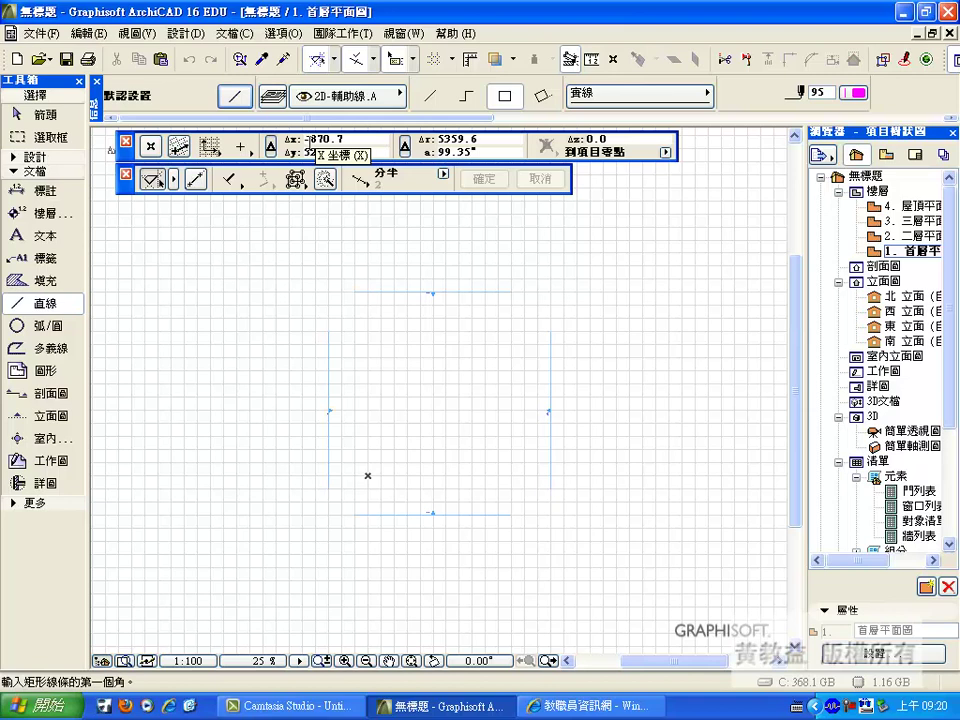
{"action": "left_click", "coordinate": [388, 440]}
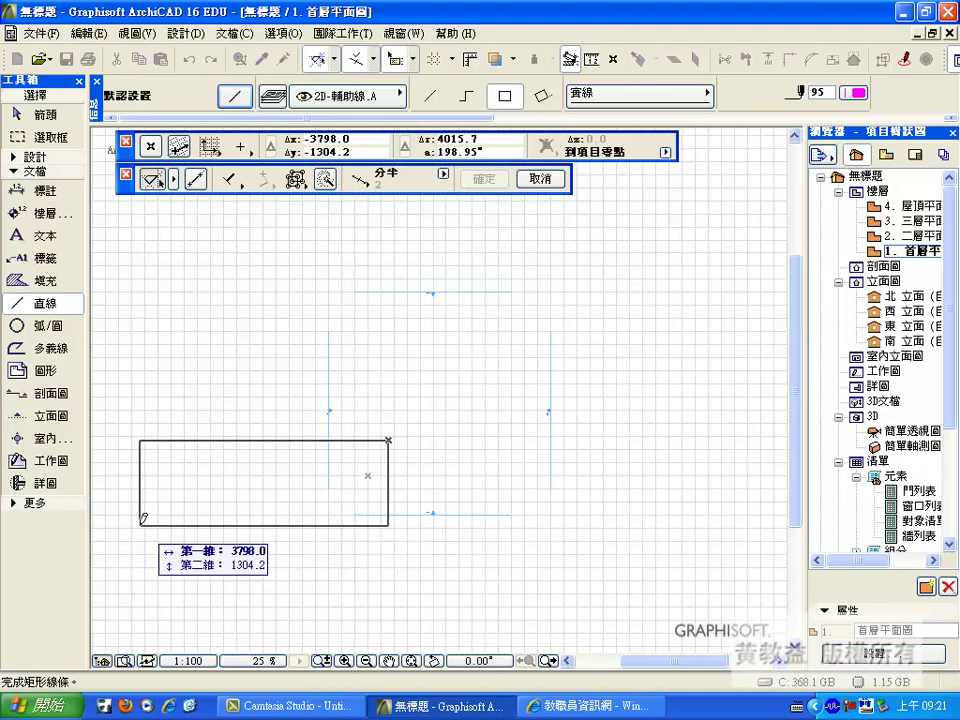
{"action": "type", "text": "350"}
{"action": "type", "text": "00"}
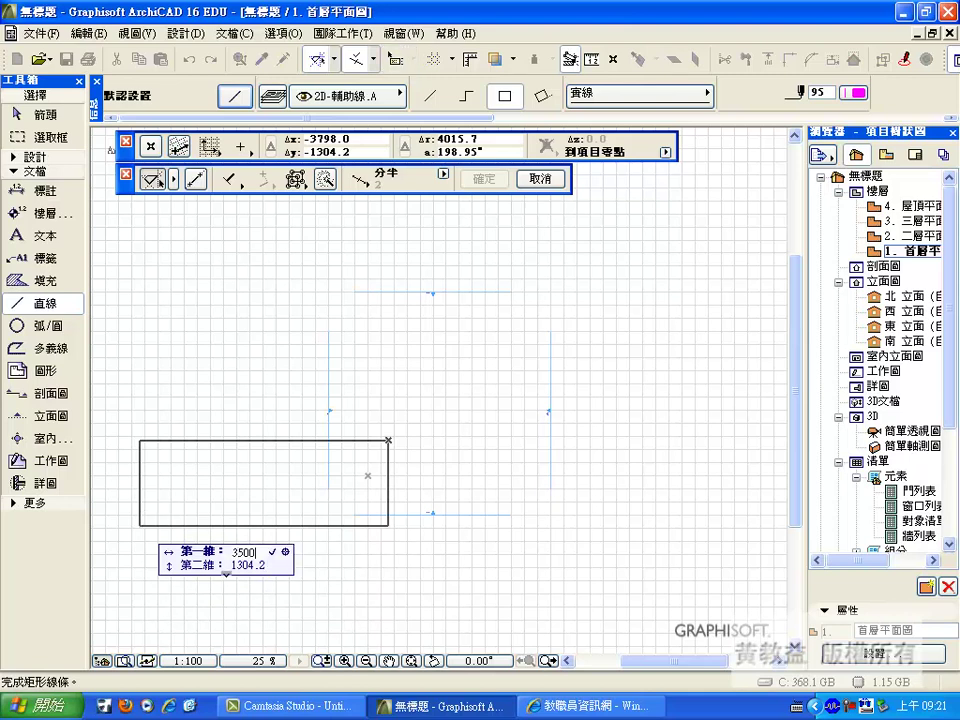
{"action": "key", "text": "Tab"}
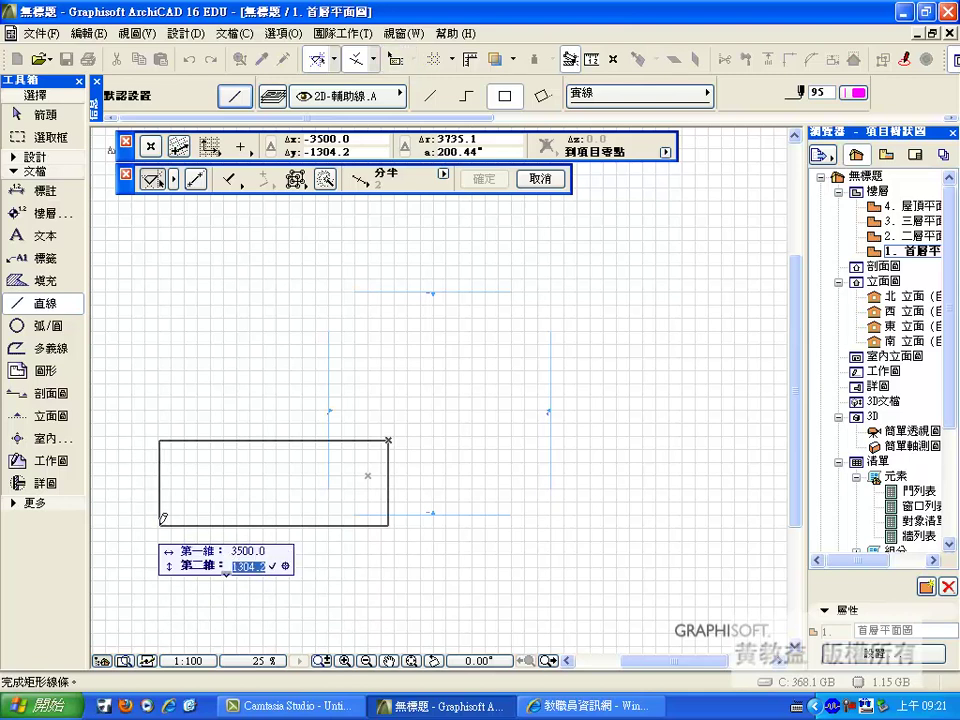
{"action": "type", "text": "1200"}
{"action": "key", "text": "Return"}
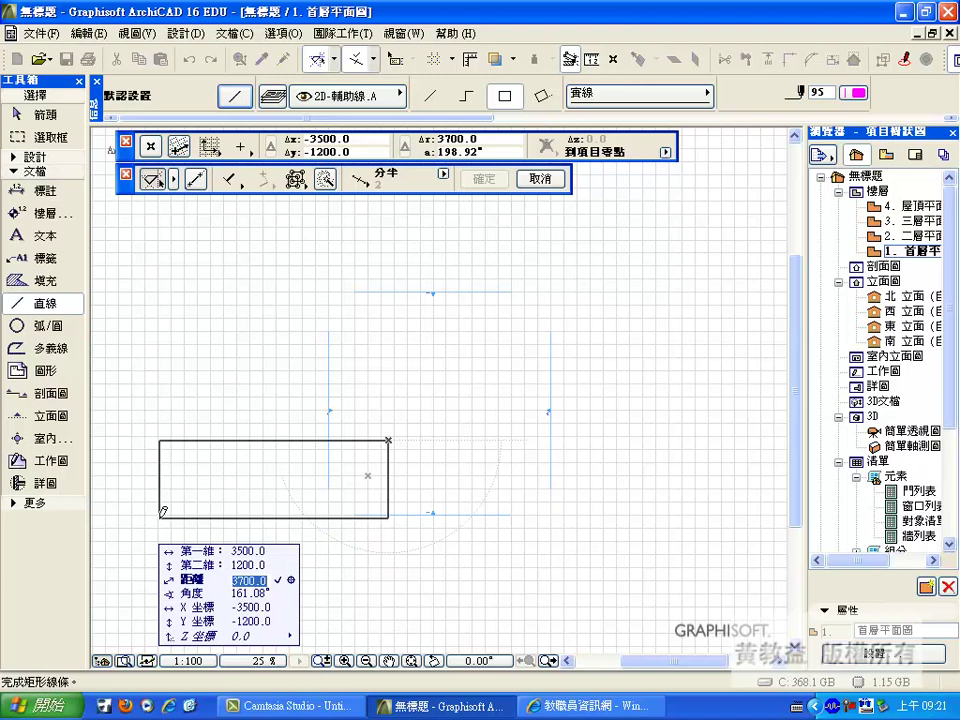
- Cycle through the tracker's dimension, distance, angle and coordinate fields for the unfinished rectangle
{"action": "key", "text": "Tab"}
{"action": "key", "text": "Tab"}
{"action": "key", "text": "Tab"}
{"action": "key", "text": "Tab"}
{"action": "key", "text": "Tab"}
{"action": "key", "text": "Tab"}
{"action": "key", "text": "Tab"}
{"action": "key", "text": "Tab"}
{"action": "key", "text": "Tab"}
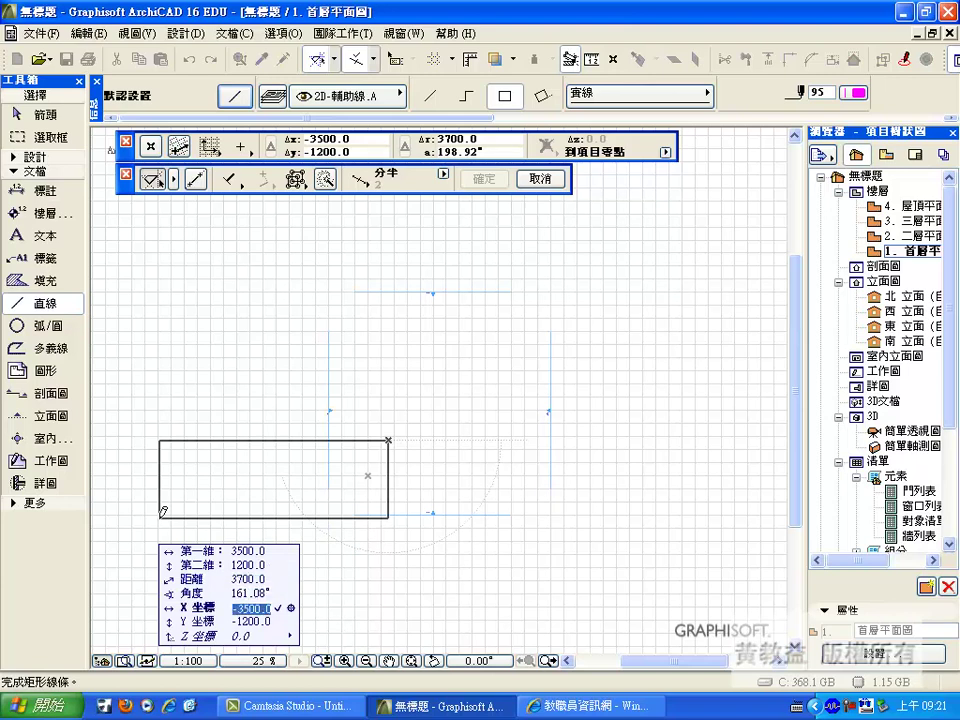
{"action": "key", "text": "Tab"}
{"action": "key", "text": "Tab"}
{"action": "key", "text": "Tab"}
{"action": "key", "text": "Tab"}
{"action": "key", "text": "Tab"}
{"action": "key", "text": "Tab"}
{"action": "key", "text": "Tab"}
{"action": "key", "text": "Tab"}
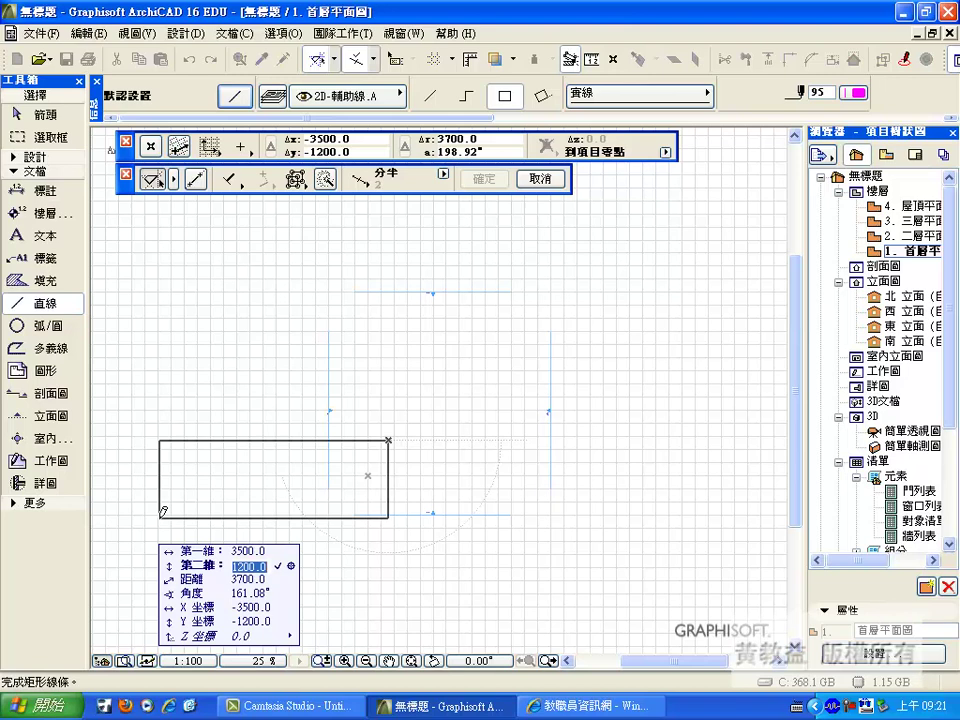
- Set the rectangle's second dimension to 1300 and first dimension to 4500, place it, and undo it
{"action": "type", "text": "1300"}
{"action": "left_click", "coordinate": [287, 566]}
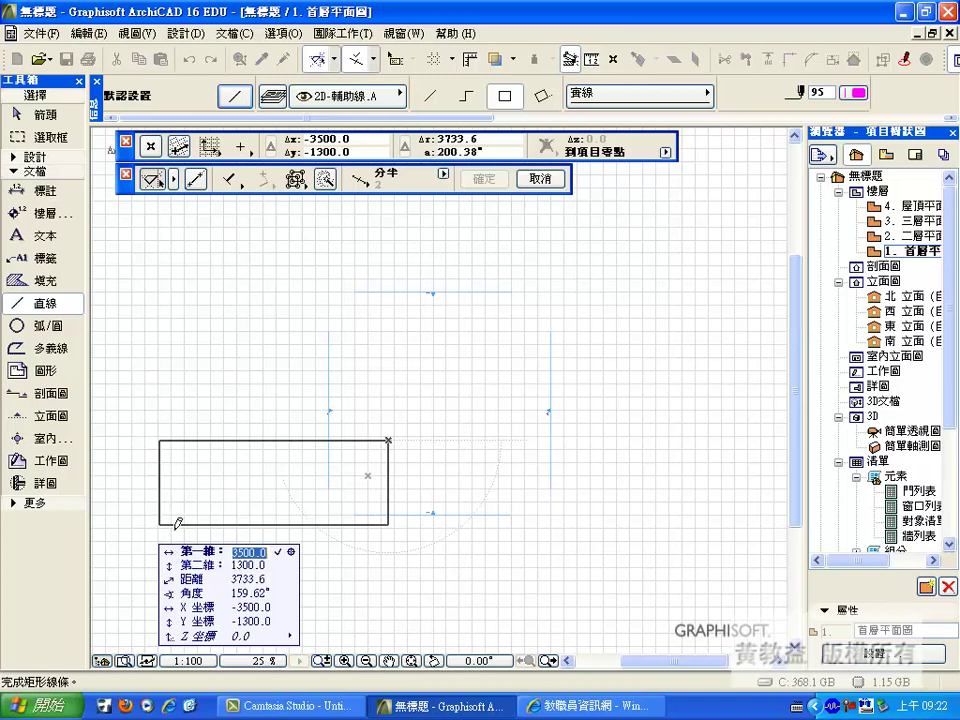
{"action": "type", "text": "4500"}
{"action": "key", "text": "Return"}
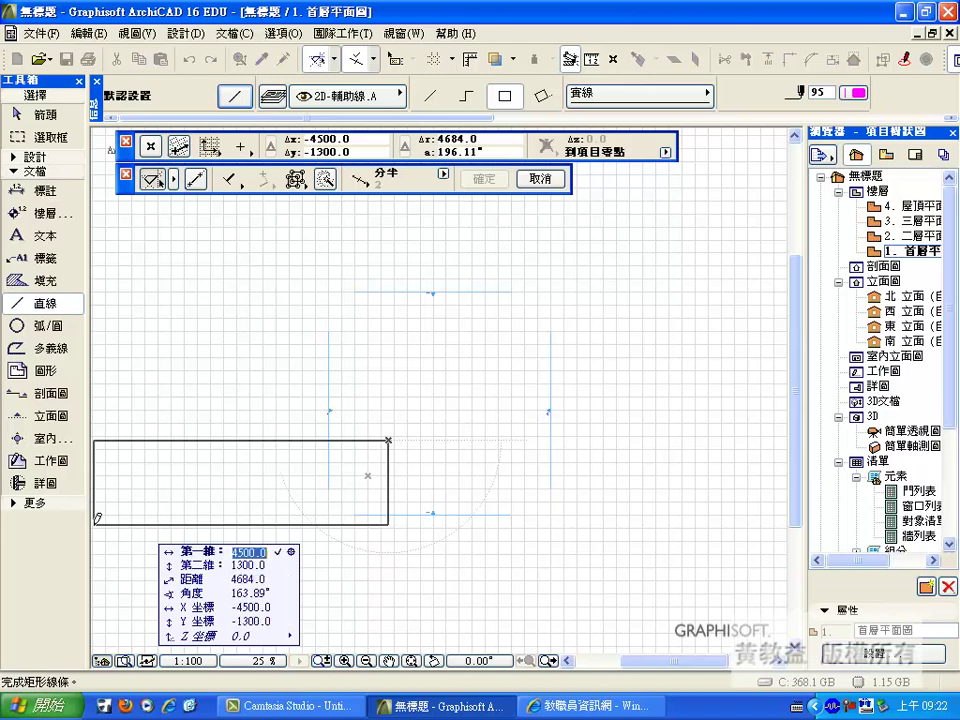
{"action": "key", "text": "Up"}
{"action": "key", "text": "Up"}
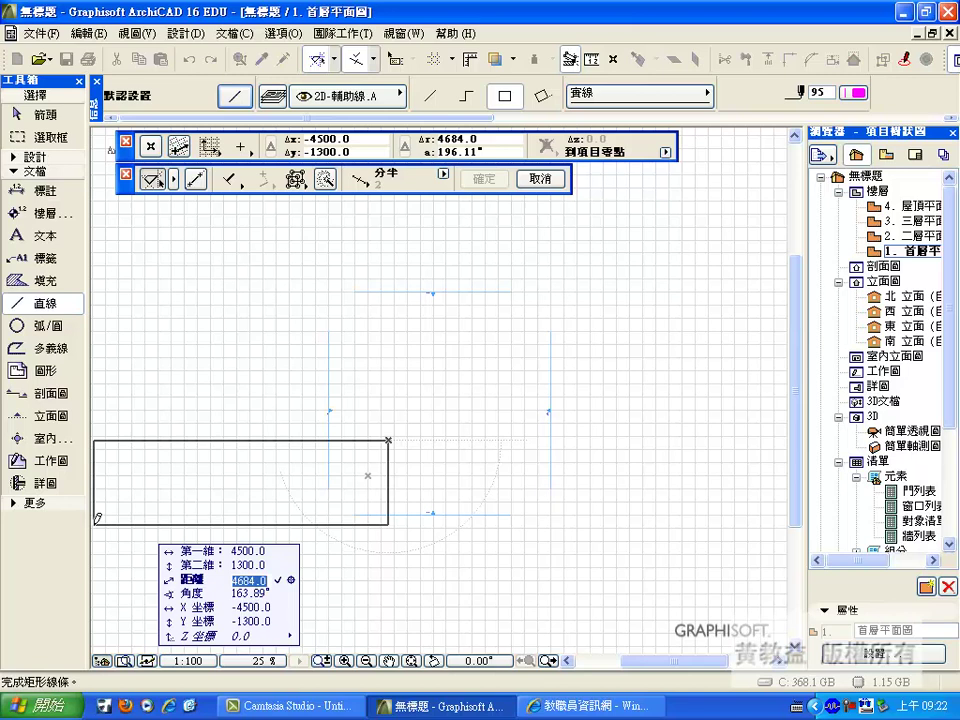
{"action": "key", "text": "Up"}
{"action": "key", "text": "Up"}
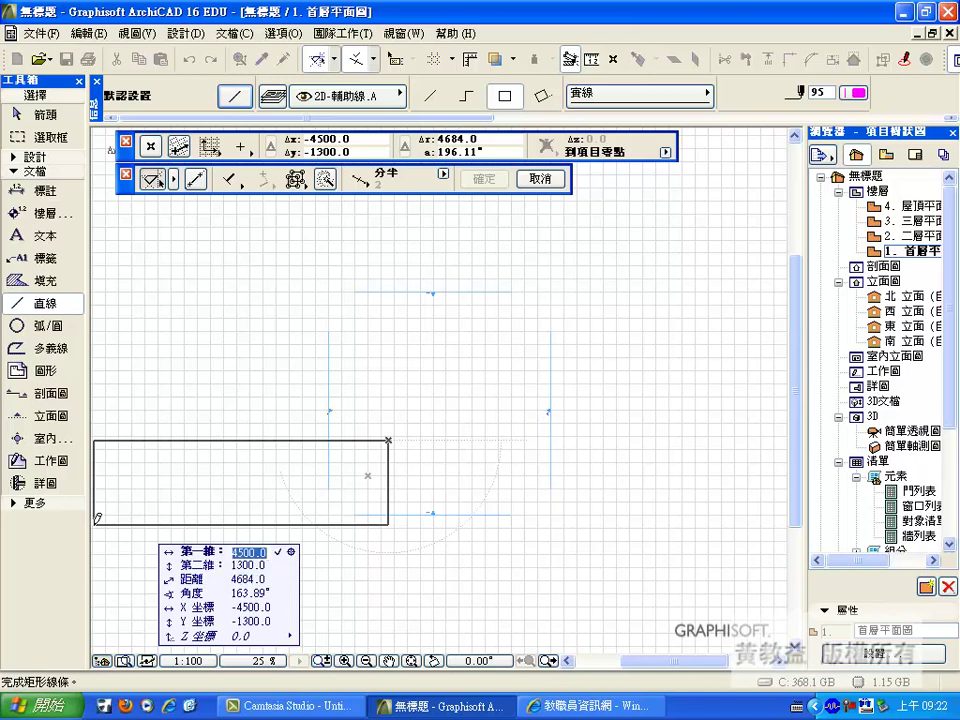
{"action": "key", "text": "Return"}
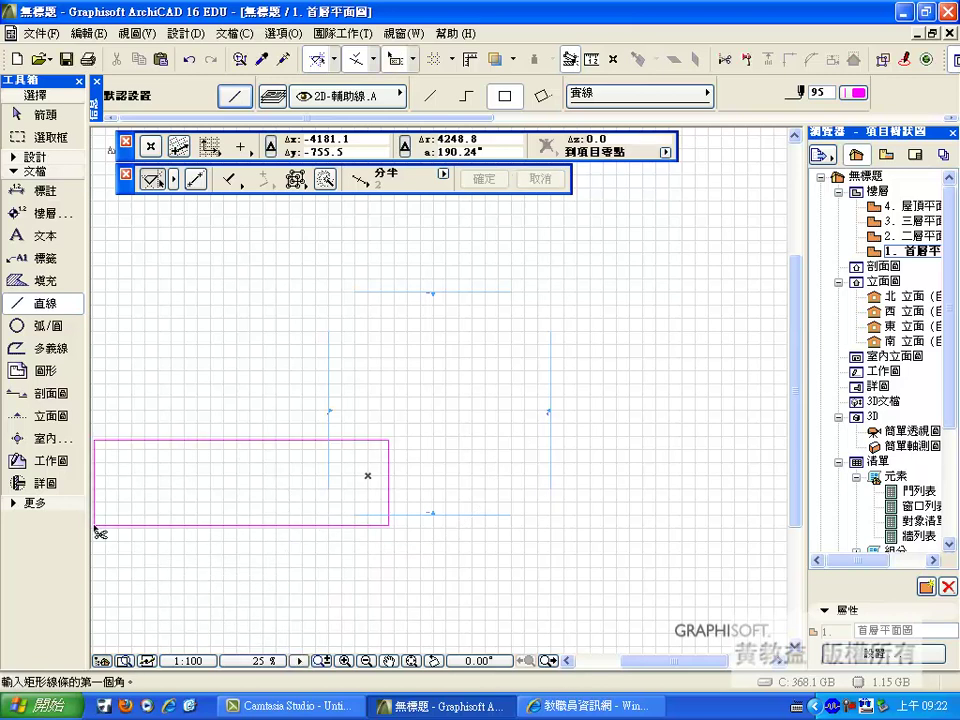
{"action": "key", "text": "ctrl+z"}
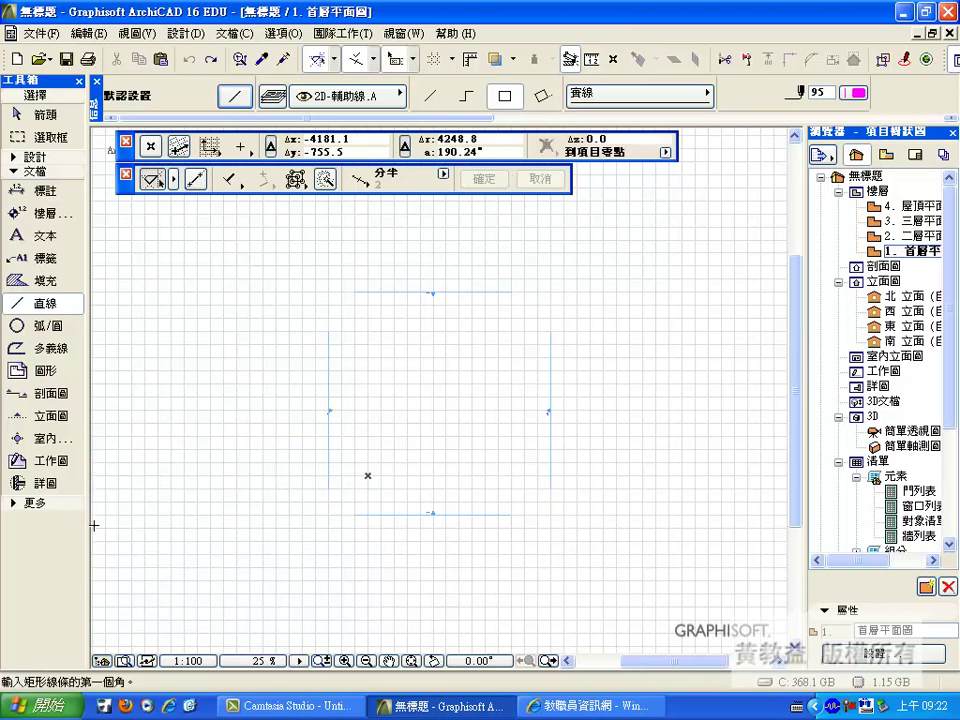
- Start a rectangle just above and right of the project origin, setting its Y coordinate to 3000 and X coordinate to 1200
{"action": "left_click", "coordinate": [505, 99]}
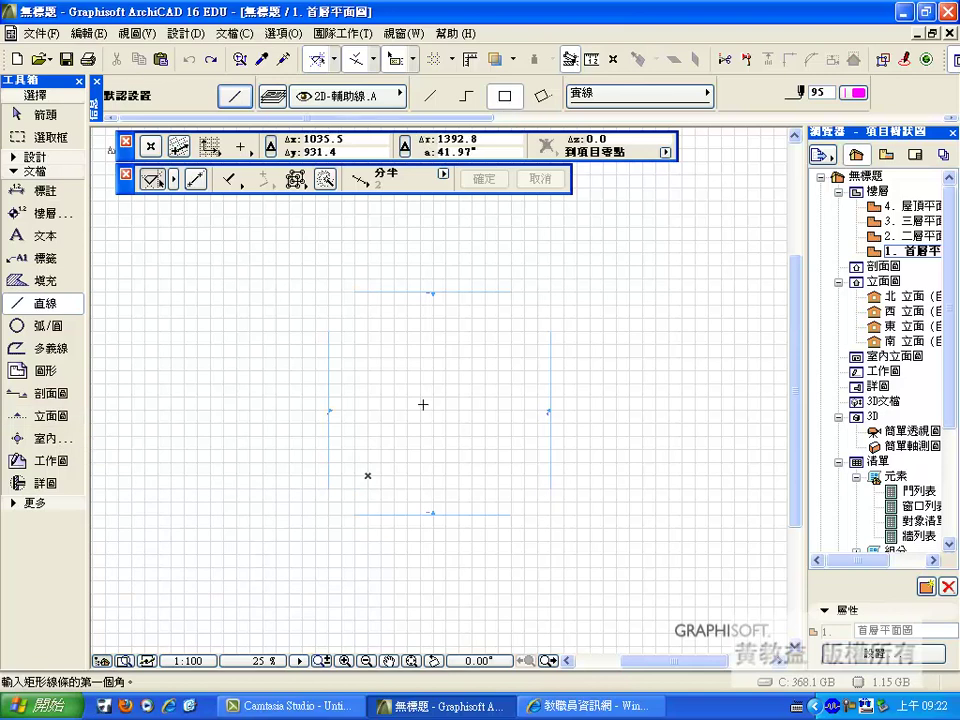
{"action": "left_click", "coordinate": [396, 456]}
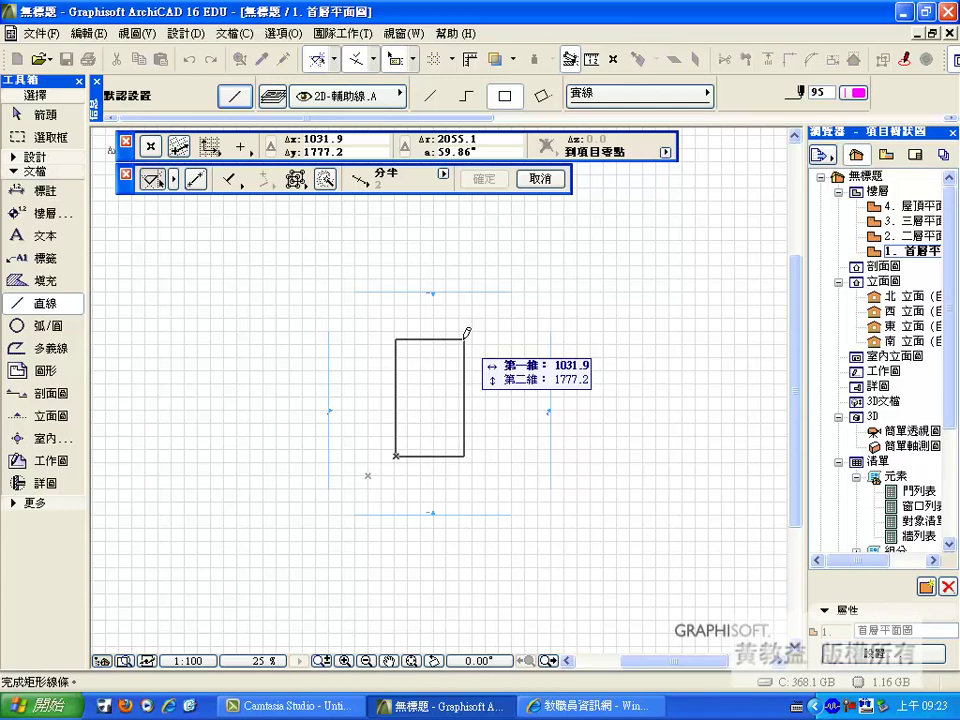
{"action": "key", "text": "y"}
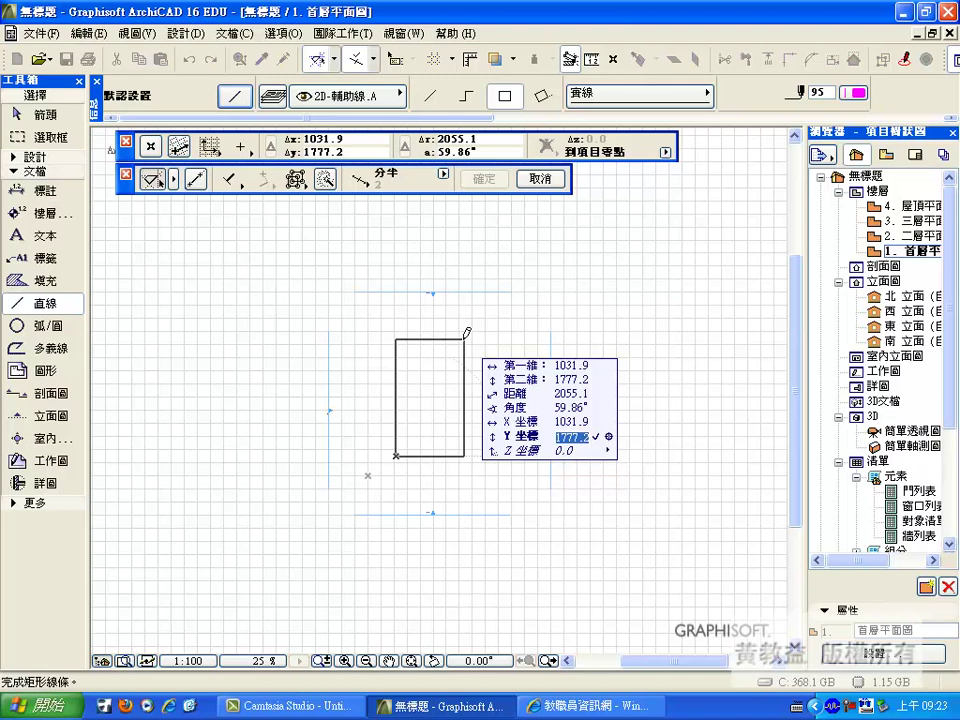
{"action": "type", "text": "3000"}
{"action": "key", "text": "Tab"}
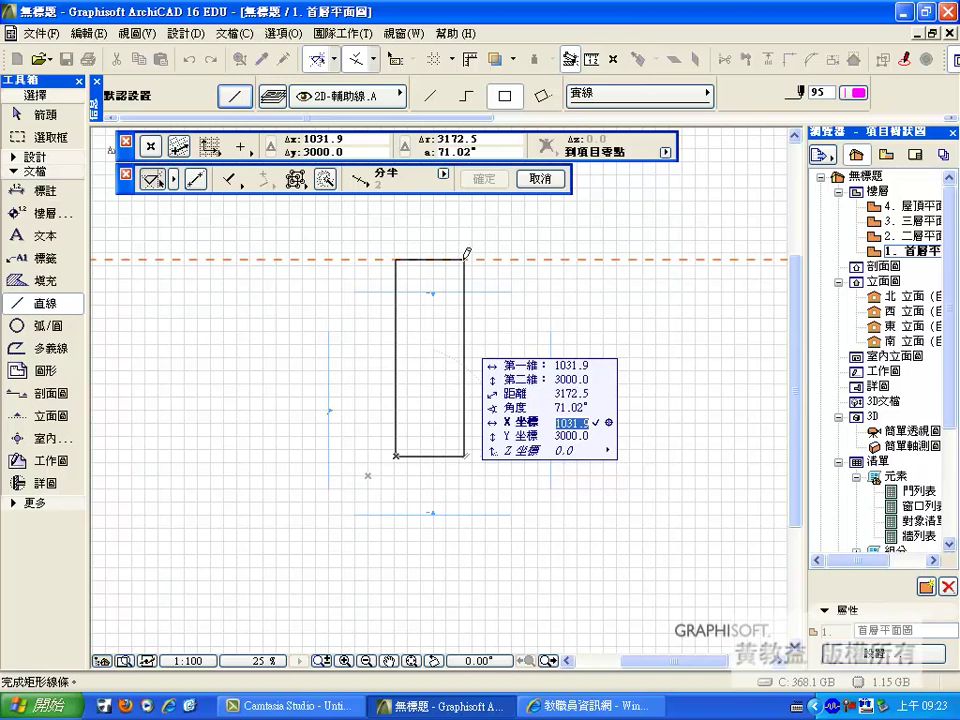
{"action": "type", "text": "1200"}
{"action": "key", "text": "Tab"}
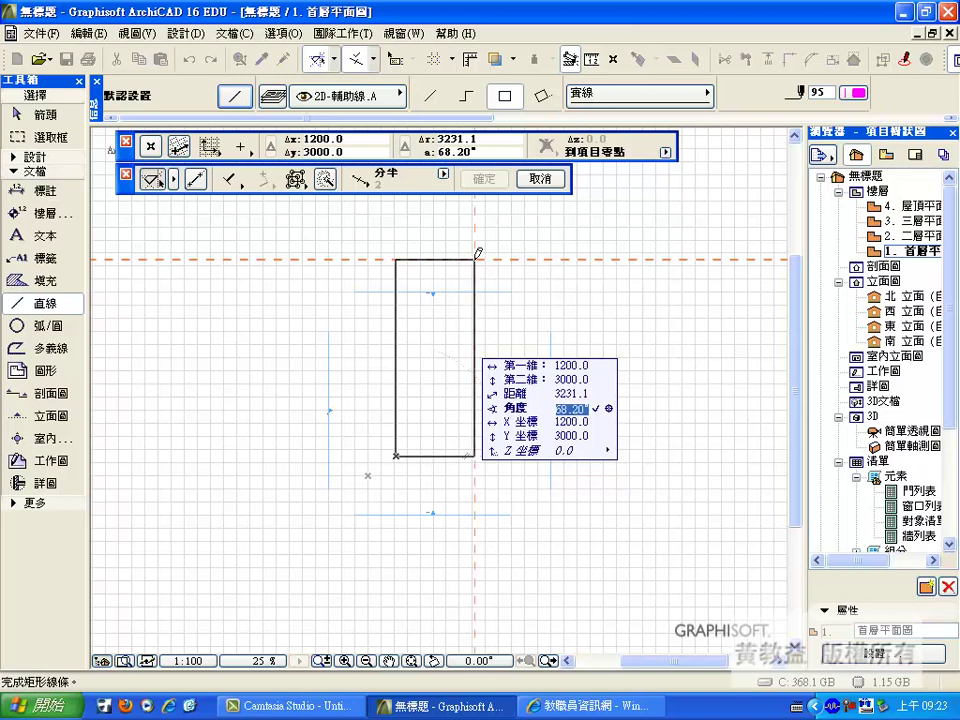
- Set the unfinished rectangle's diagonal angle to 45° and its distance to 1500
{"action": "type", "text": "45"}
{"action": "key", "text": "Tab"}
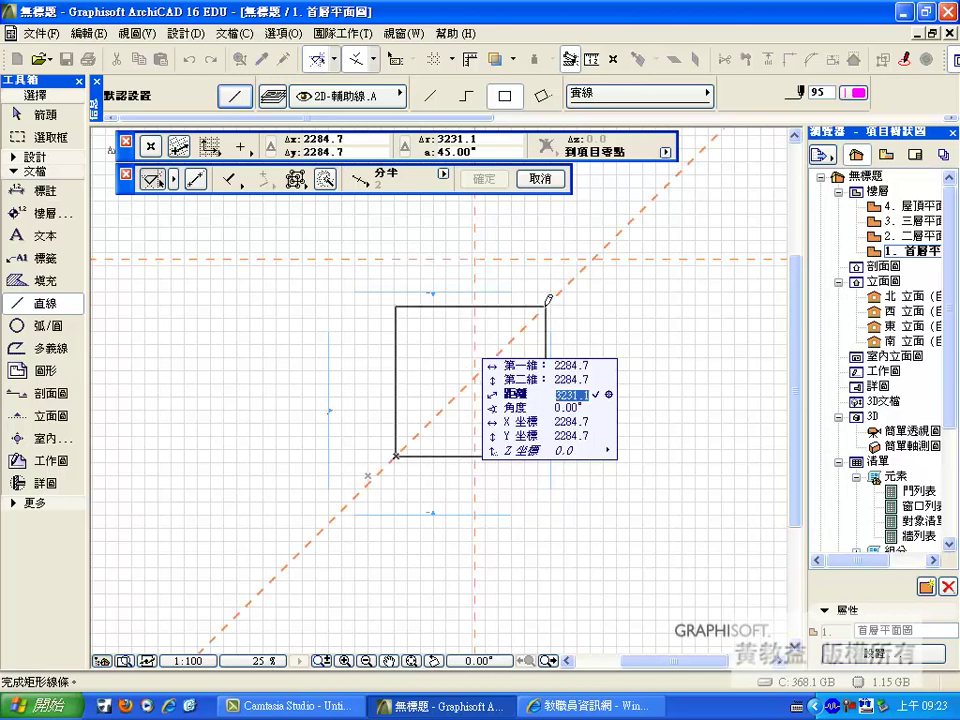
{"action": "type", "text": "1500"}
{"action": "key", "text": "Tab"}
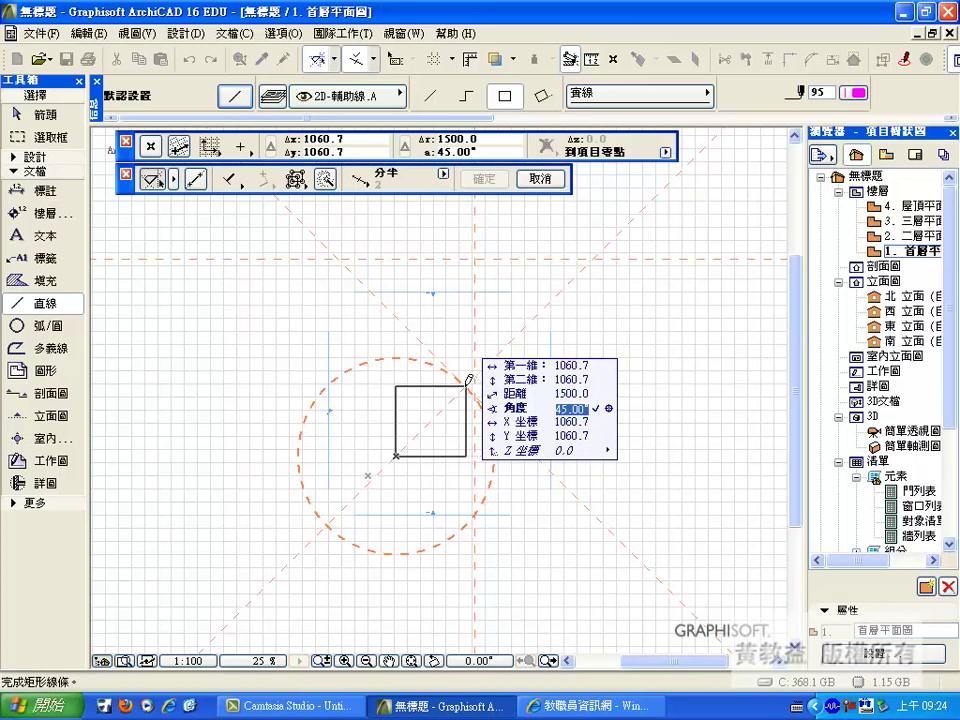
- Step forward and backward through the tracker's angle, coordinate, distance and dimension fields
{"action": "key", "text": "Tab"}
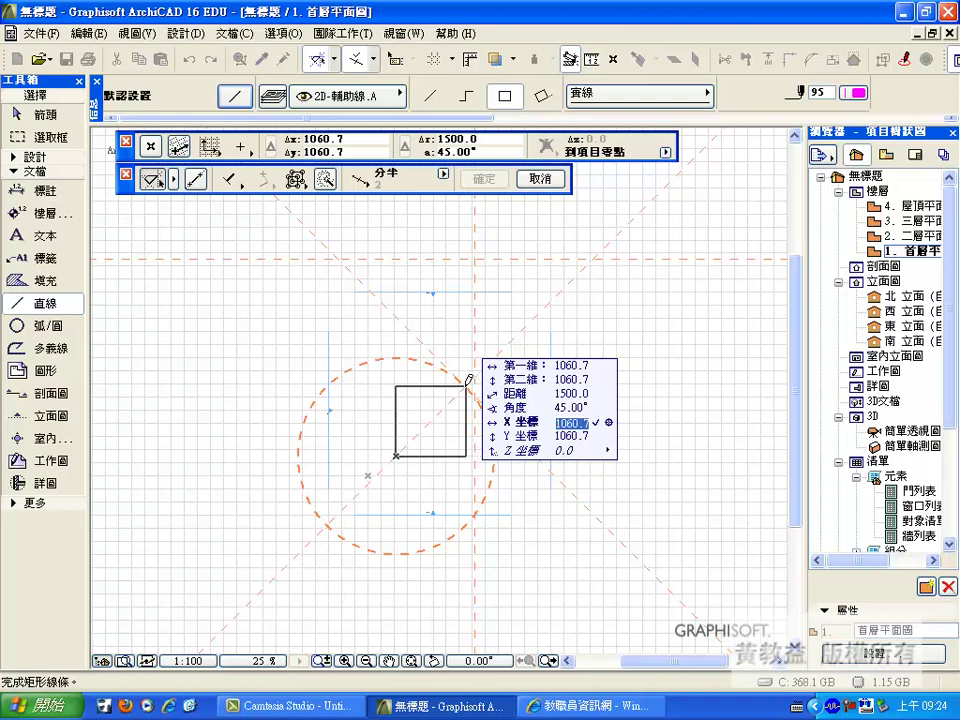
{"action": "key", "text": "Tab"}
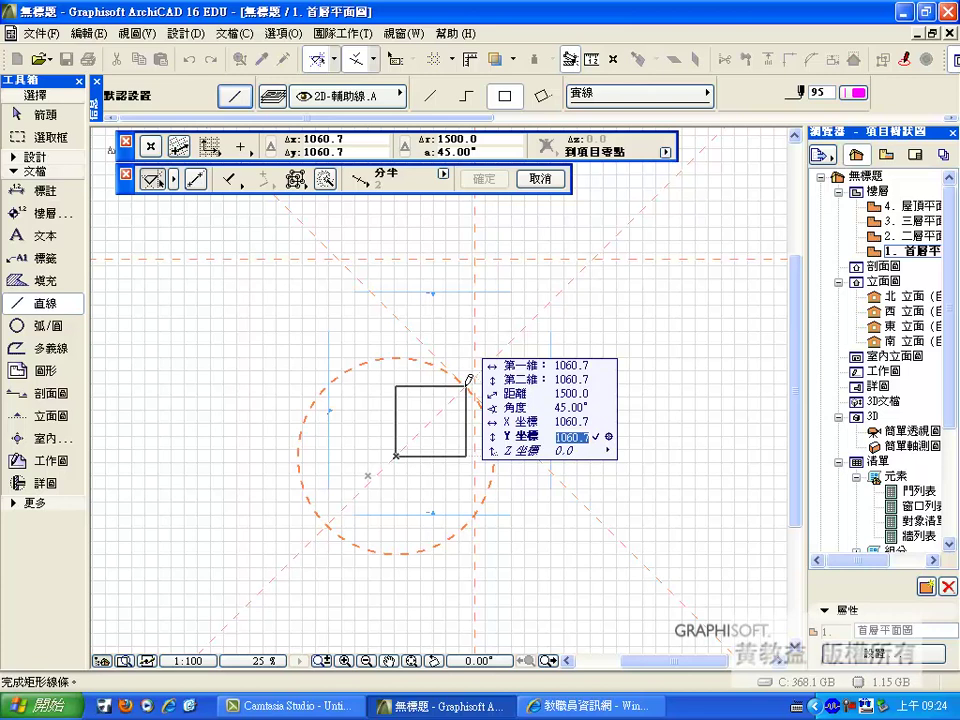
{"action": "key", "text": "Tab"}
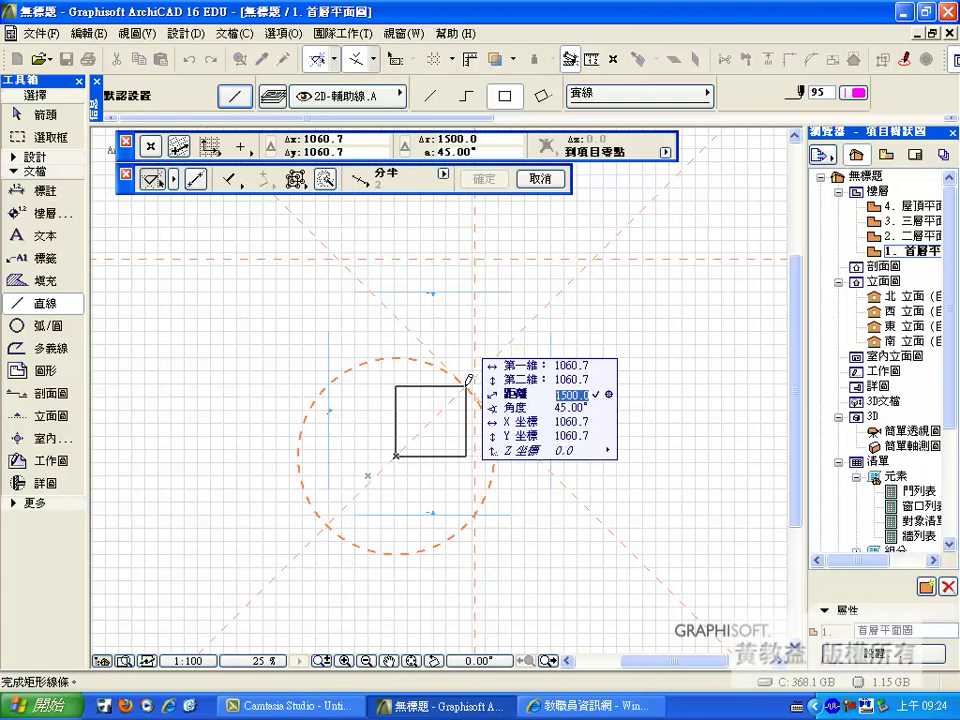
{"action": "key", "text": "Tab"}
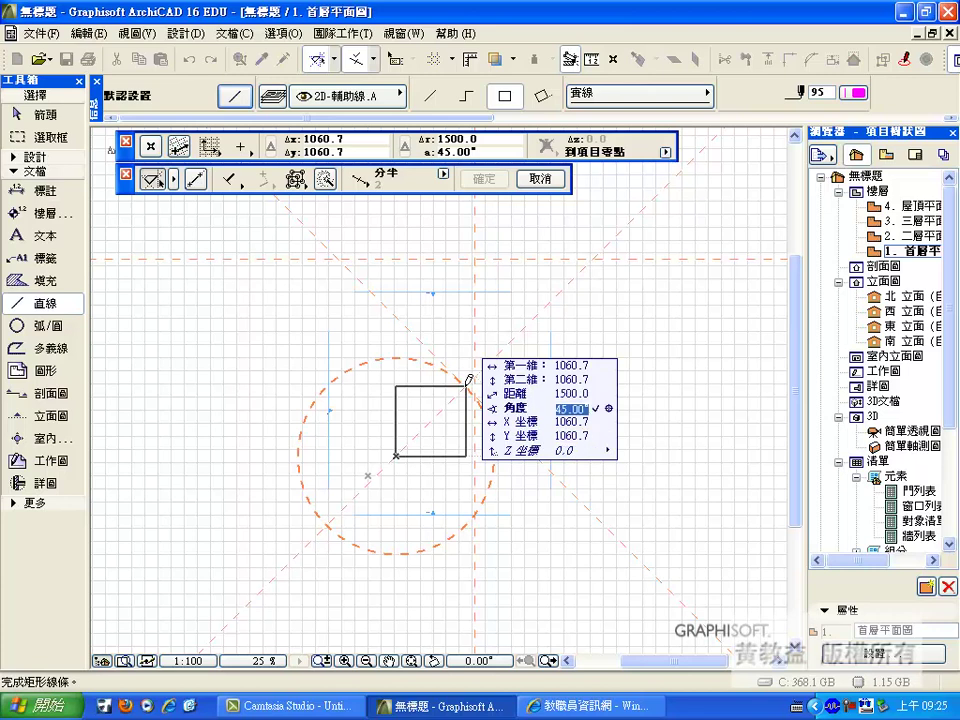
{"action": "key", "text": "shift+Tab"}
{"action": "key", "text": "shift+Tab"}
{"action": "key", "text": "shift+Tab"}
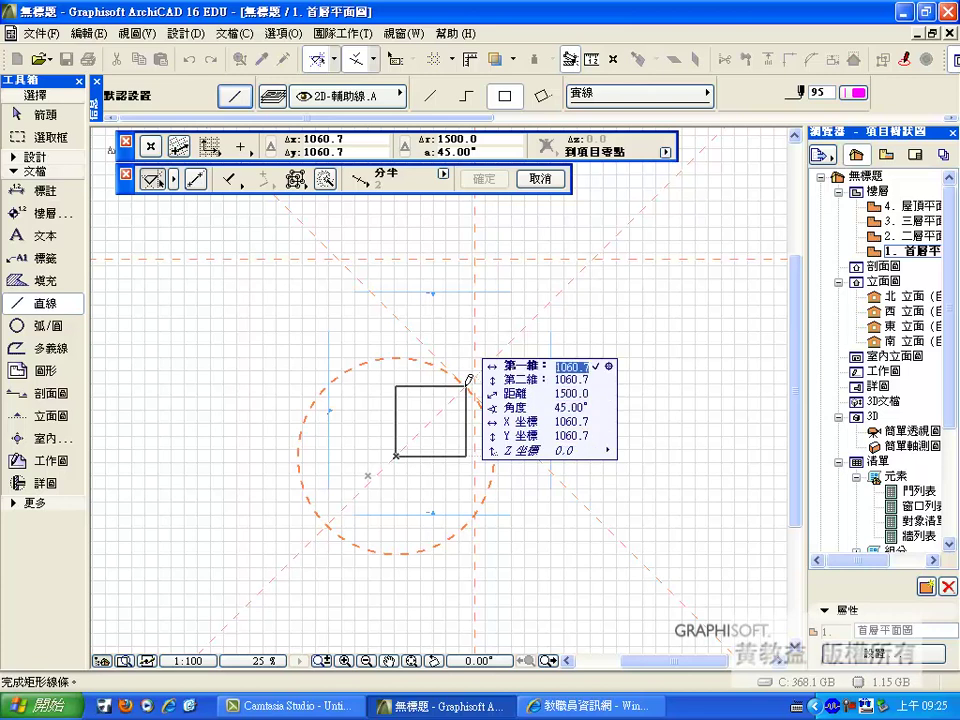
{"action": "key", "text": "Tab"}
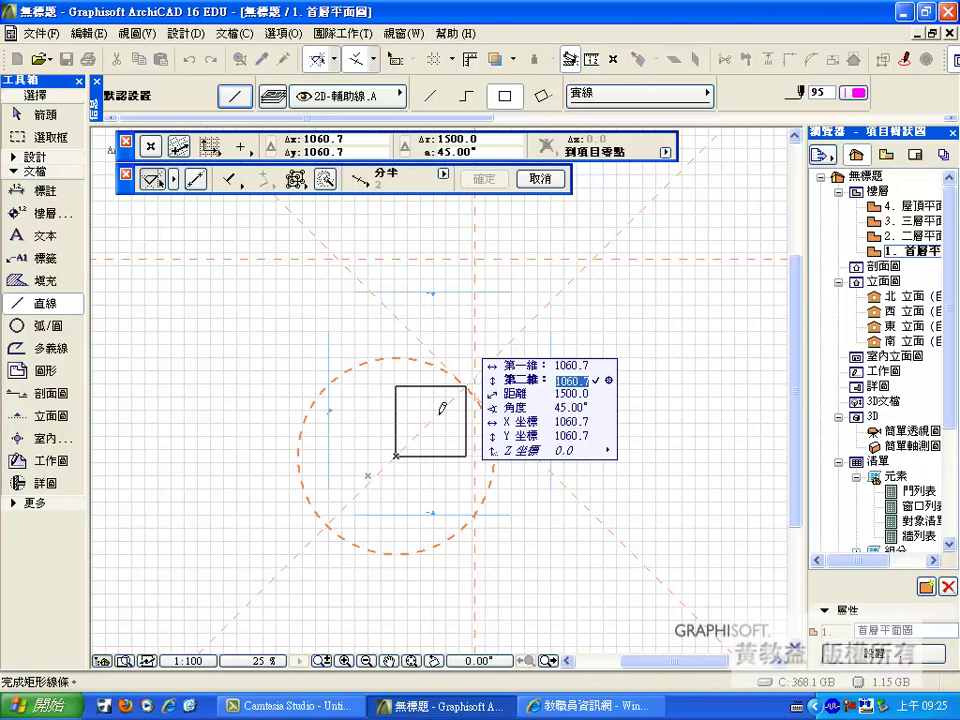
{"action": "key", "text": "y"}
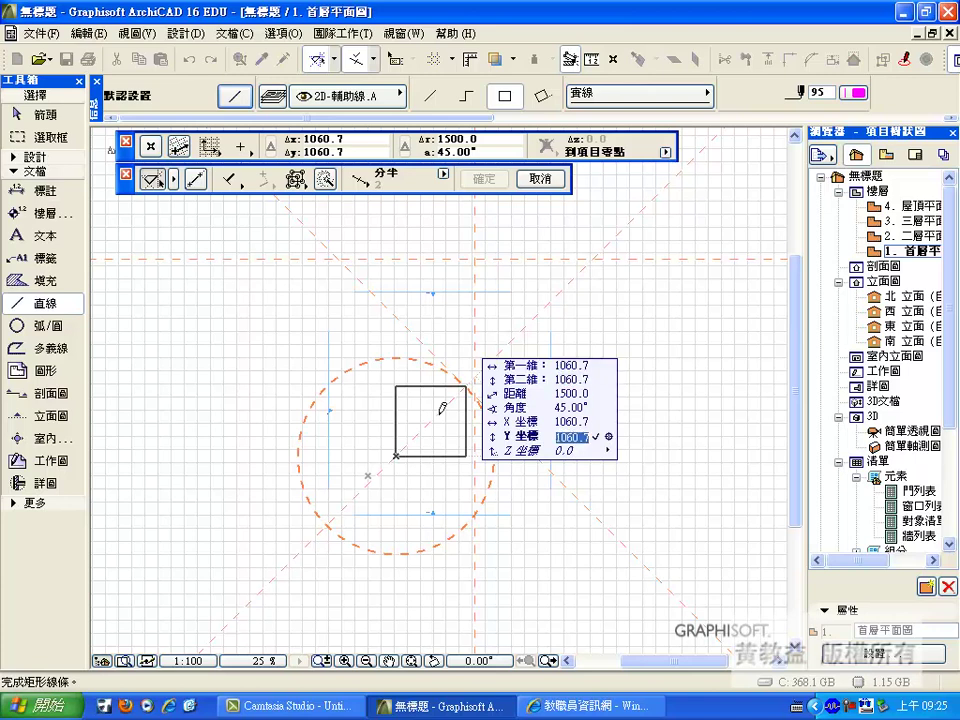
- Set the rectangle's first and second dimensions to 600 each and finish it
{"action": "key", "text": "Up"}
{"action": "key", "text": "Up"}
{"action": "key", "text": "Up"}
{"action": "key", "text": "Up"}
{"action": "key", "text": "Up"}
{"action": "type", "text": "600"}
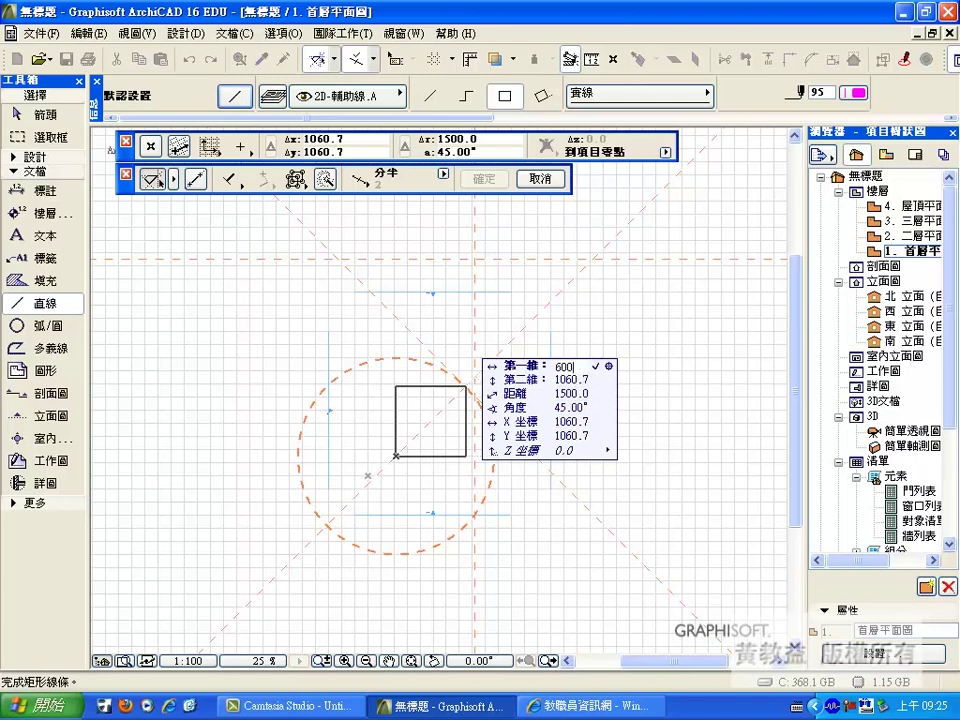
{"action": "key", "text": "Tab"}
{"action": "type", "text": "600"}
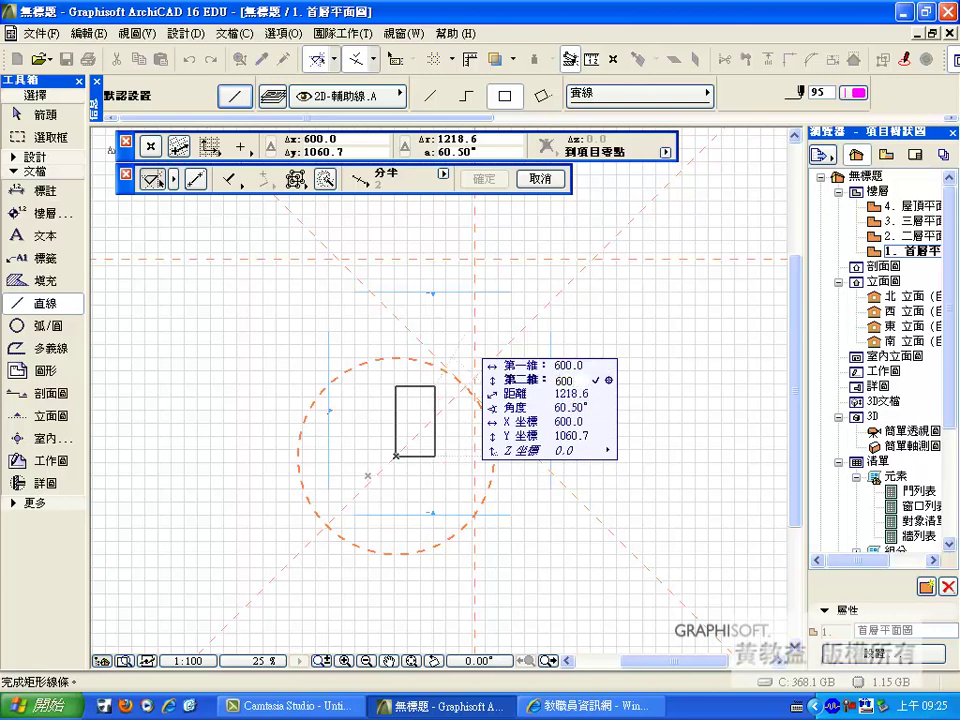
{"action": "key", "text": "Return"}
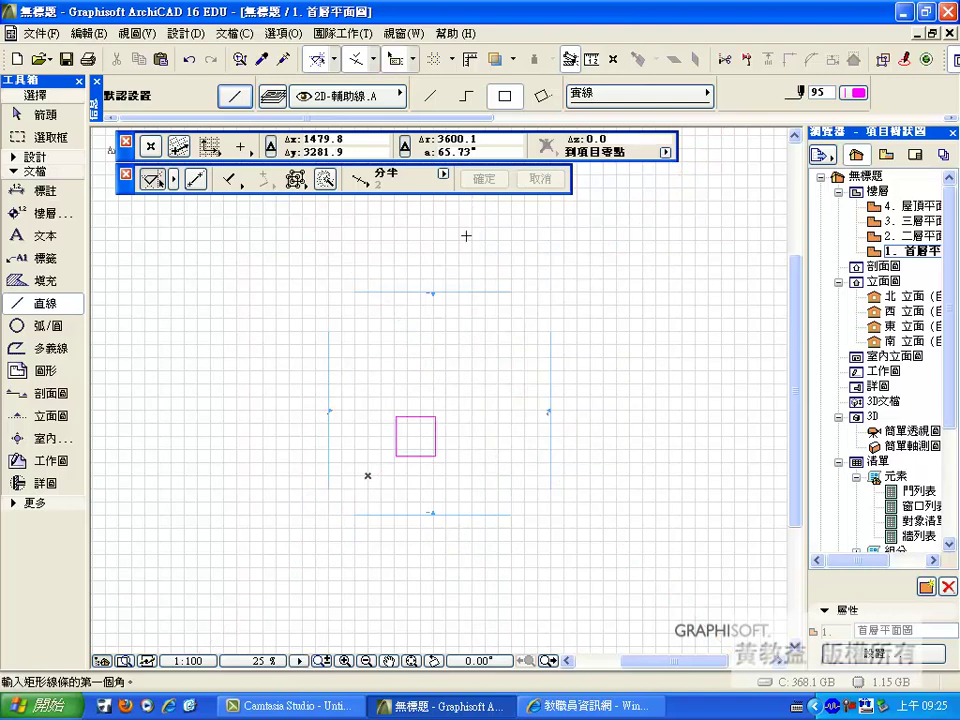
- Draw a second rectangle above and right of the first one, using X 600 and Y 600 for its opposite corner
{"action": "scroll", "coordinate": [410, 445], "scroll_direction": "up", "scroll_amount": 2}
{"action": "scroll", "coordinate": [427, 429], "scroll_direction": "up", "scroll_amount": 2}
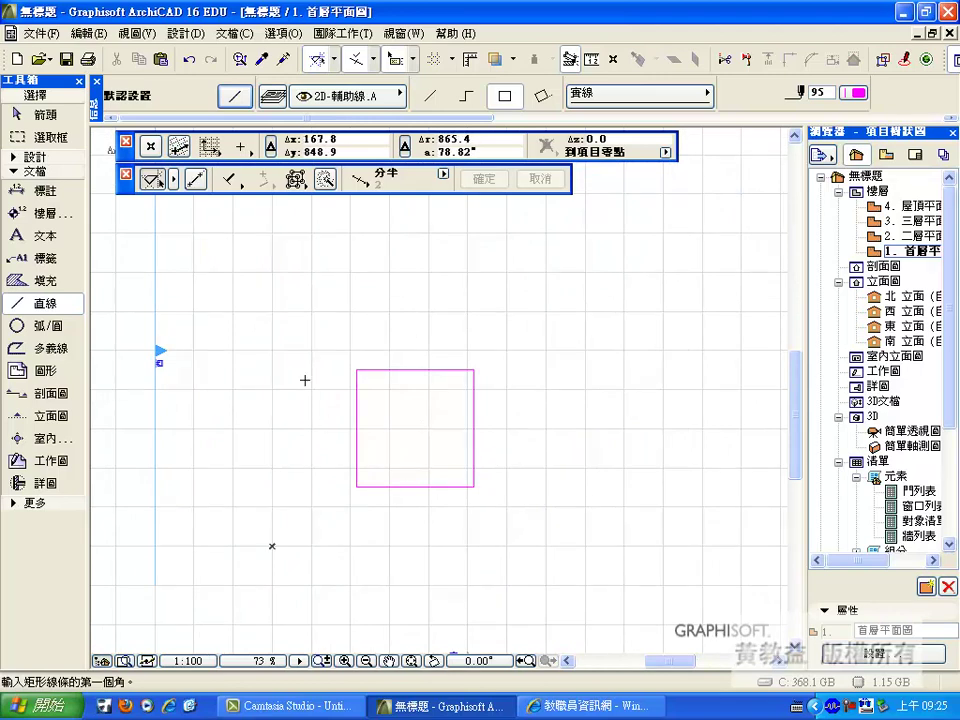
{"action": "scroll", "coordinate": [424, 360], "scroll_direction": "down", "scroll_amount": 4}
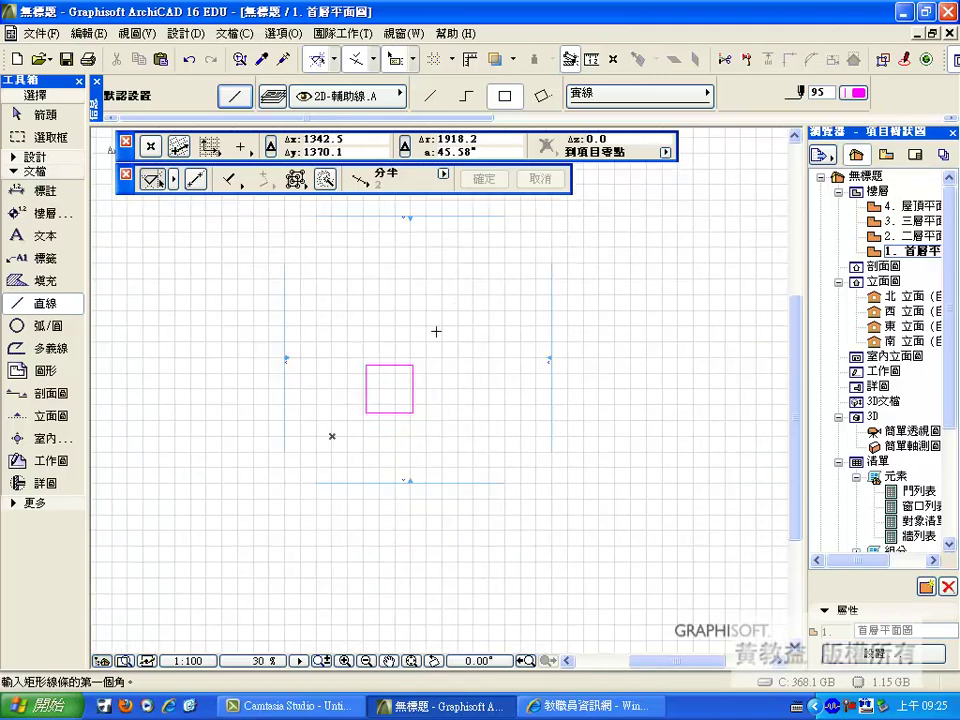
{"action": "left_click", "coordinate": [332, 436]}
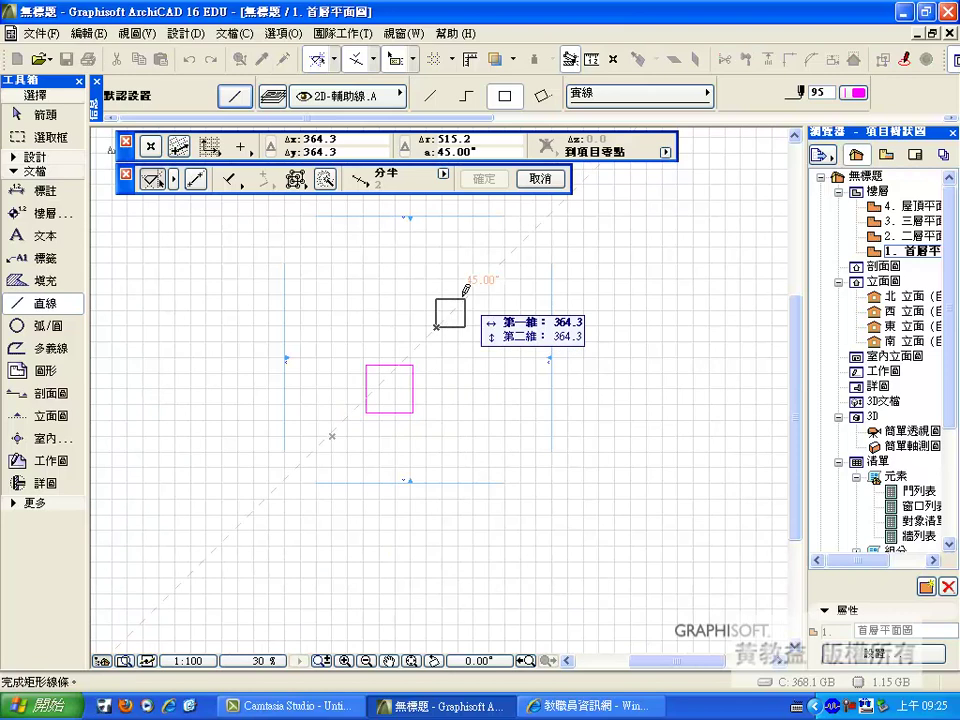
{"action": "type", "text": "x600y600"}
{"action": "key", "text": "Return"}
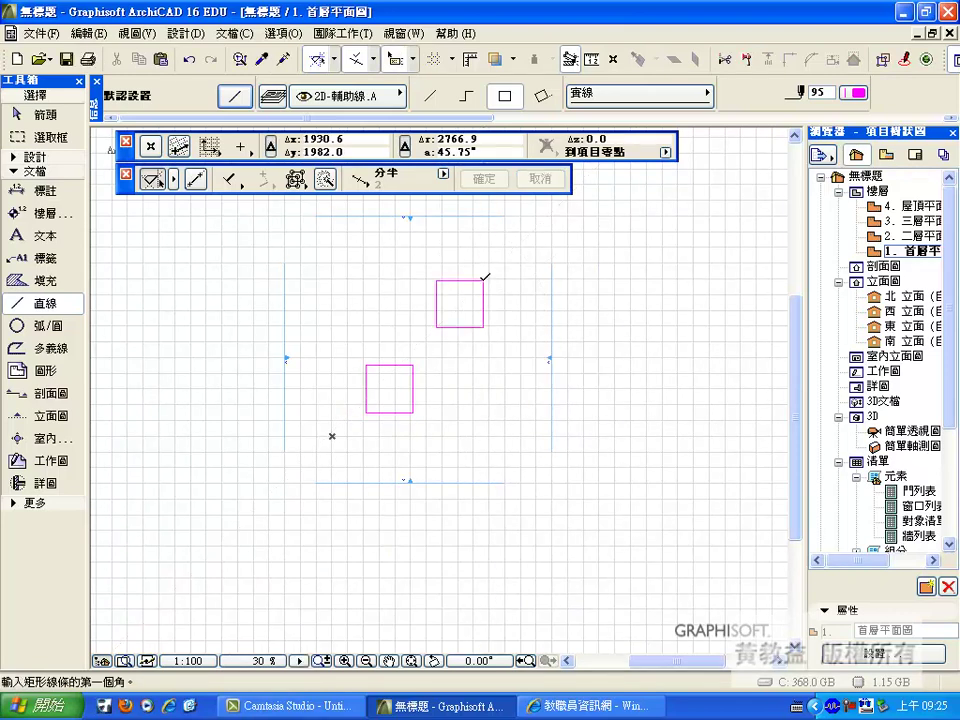